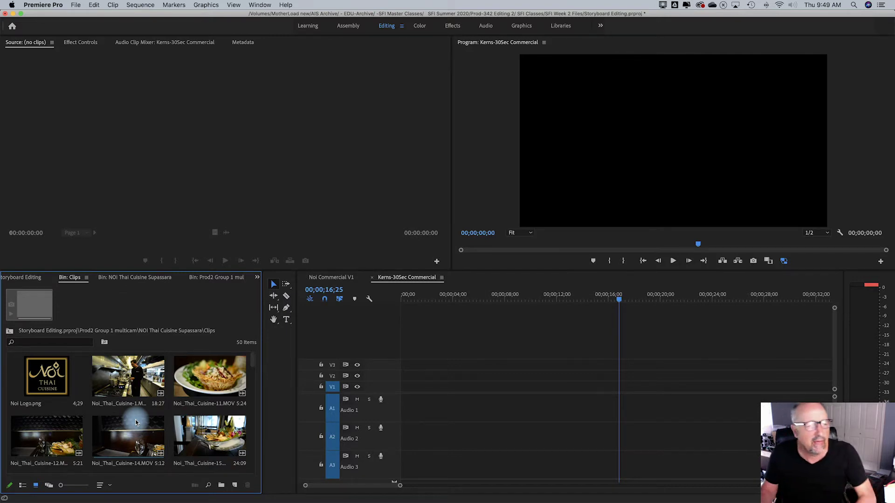
# Step: Open the OM_191_26_One_Life music track from the NOI Thai Cuisine Supassara bin and add it to Audio 1 at the sequence start
pyautogui.click(10, 332)
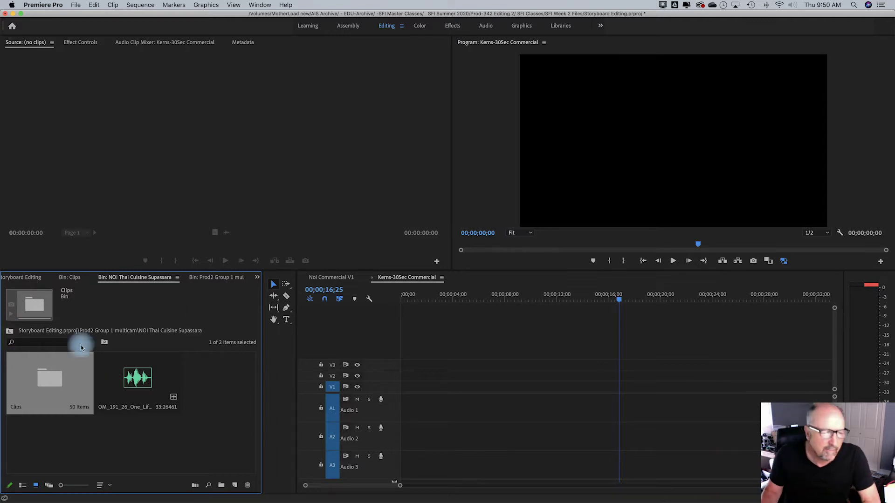
pyautogui.doubleClick(136, 381)
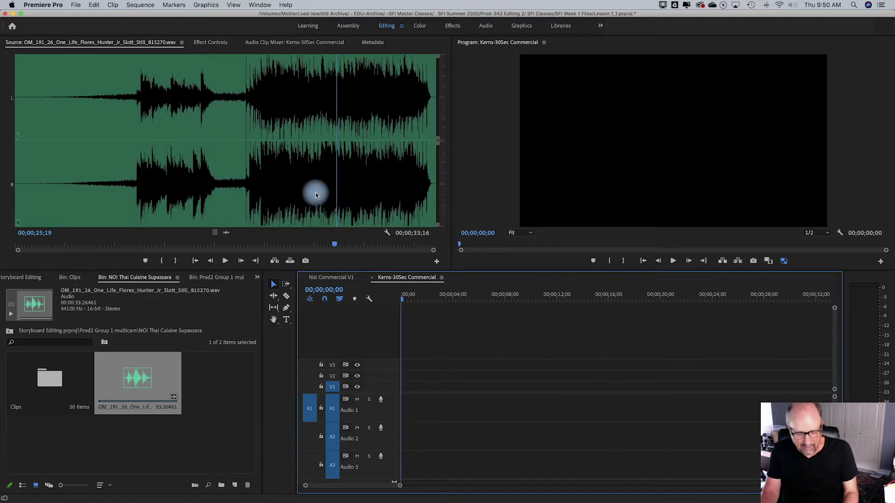
pyautogui.press('.')
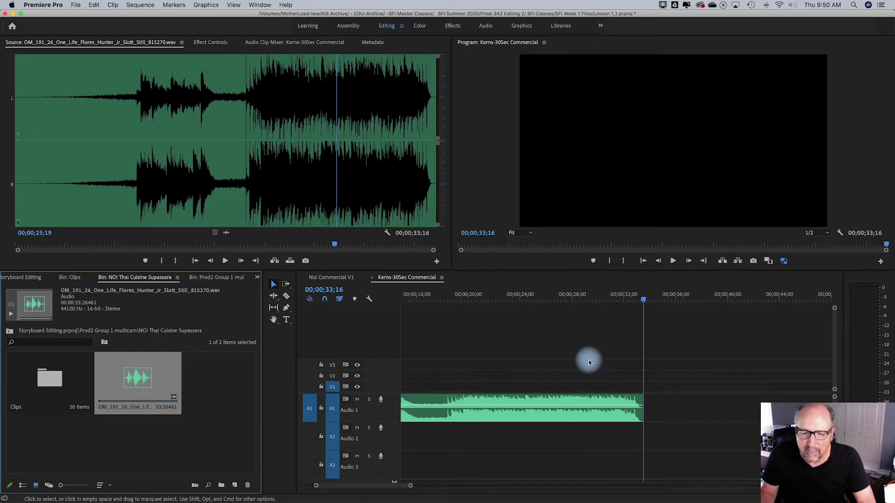
pyautogui.scroll(4, 589, 362)
pyautogui.scroll(3, 587, 361)
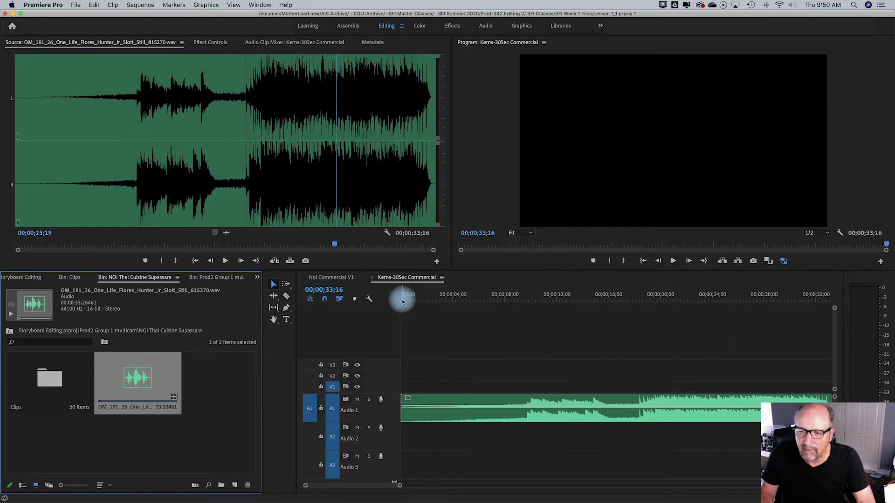
# Step: Position the playhead at 00;00;03;16 and ripple-trim the music clip's start by that amount so the sequence lasts 30 seconds
pyautogui.moveTo(401, 302); pyautogui.dragTo(434, 303)
pyautogui.press('space')
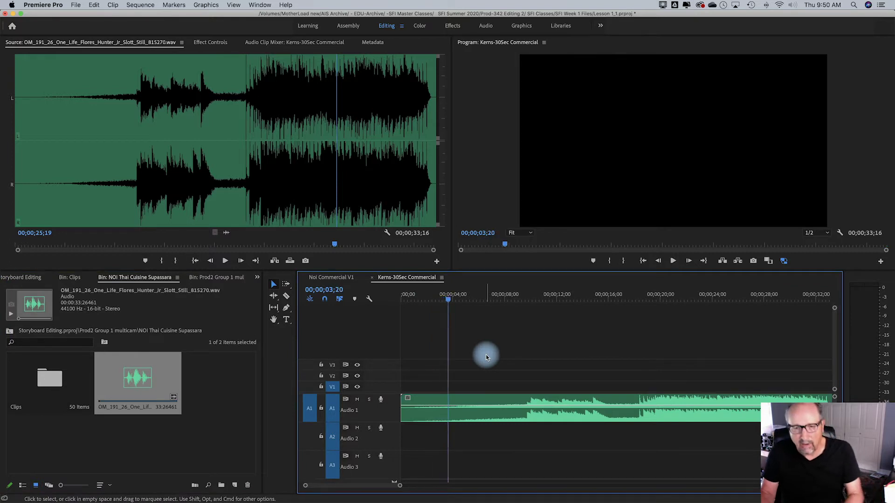
pyautogui.press('Left')
pyautogui.press('Left')
pyautogui.press('Left')
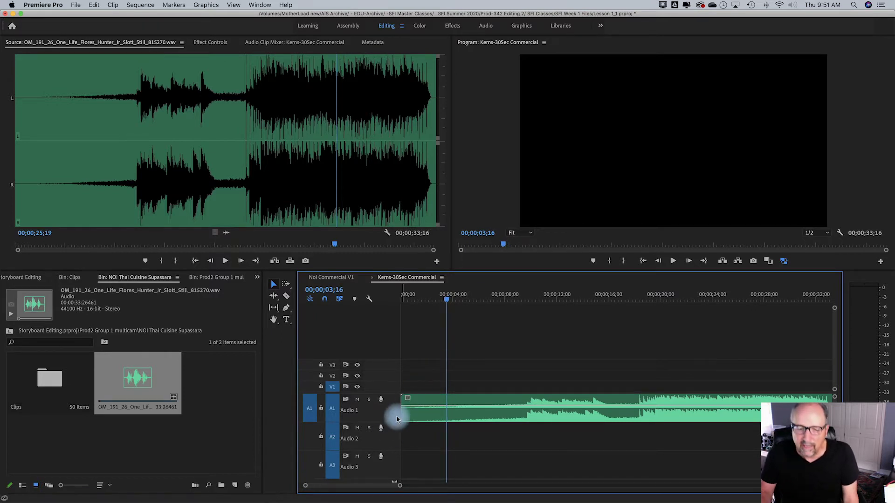
pyautogui.moveTo(403, 397); pyautogui.dragTo(432, 407)
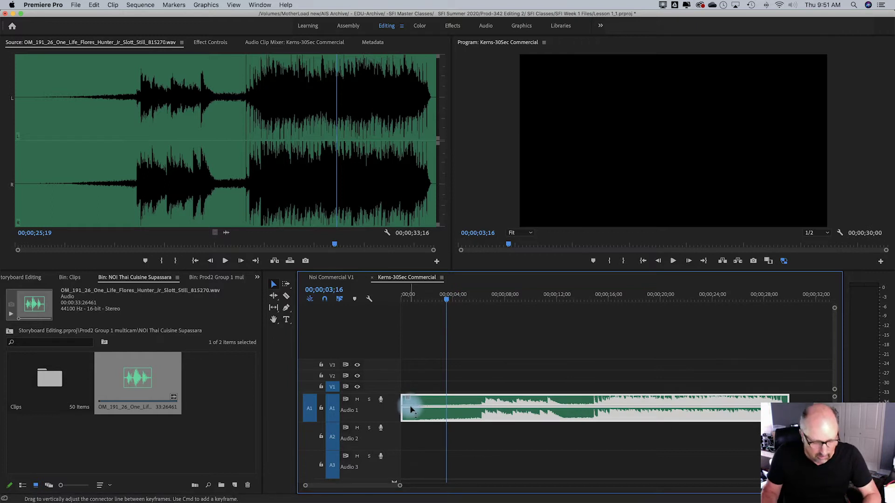
# Step: Add volume keyframes at the beginning of the music clip to create a short fade-in, and play the result back
pyautogui.keyDown('super'); pyautogui.click(409, 409); pyautogui.keyUp('super')
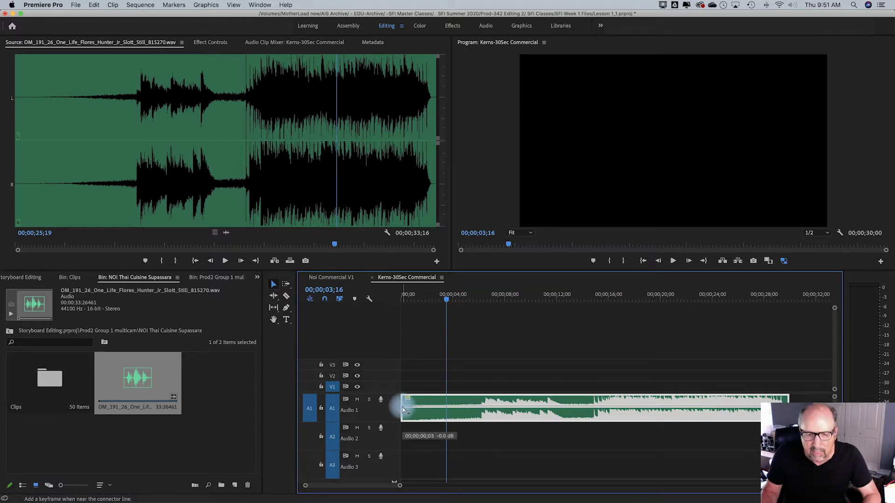
pyautogui.moveTo(405, 409); pyautogui.dragTo(403, 419)
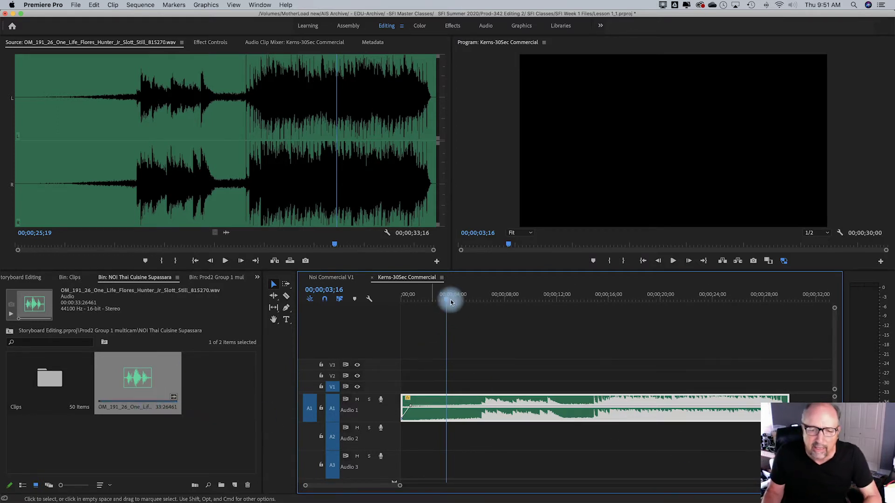
pyautogui.moveTo(446, 303); pyautogui.dragTo(423, 300)
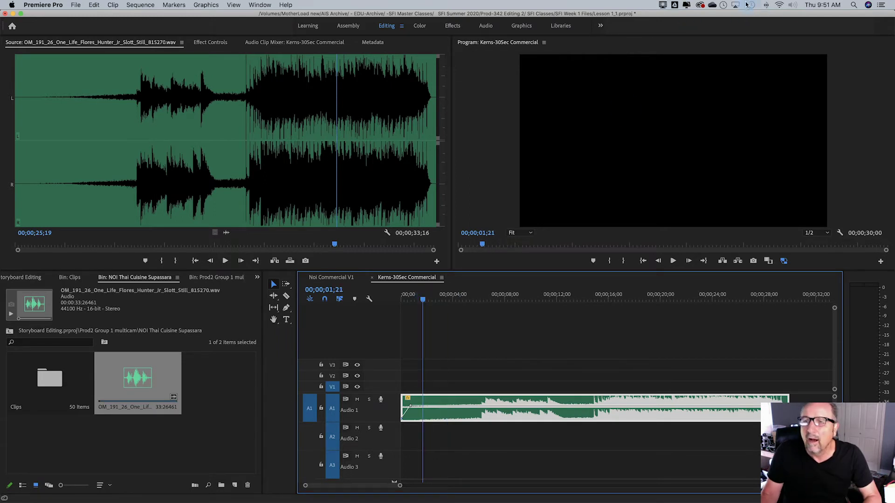
pyautogui.press('space')
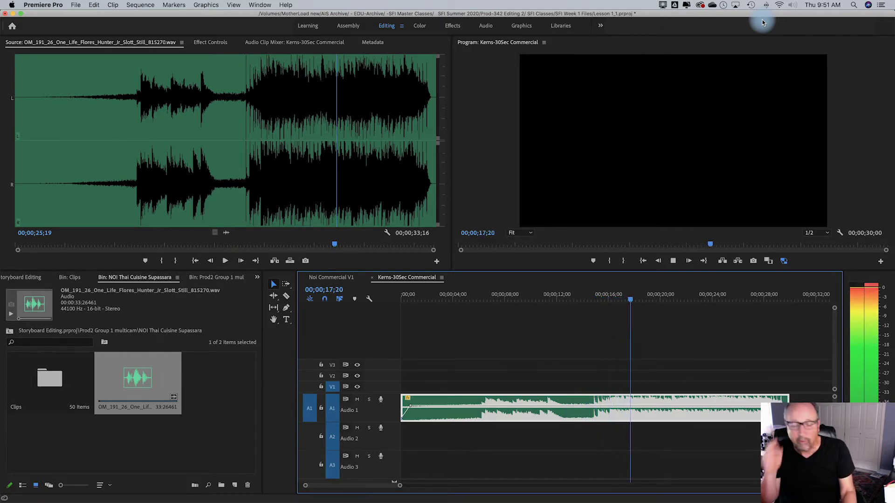
pyautogui.press('space')
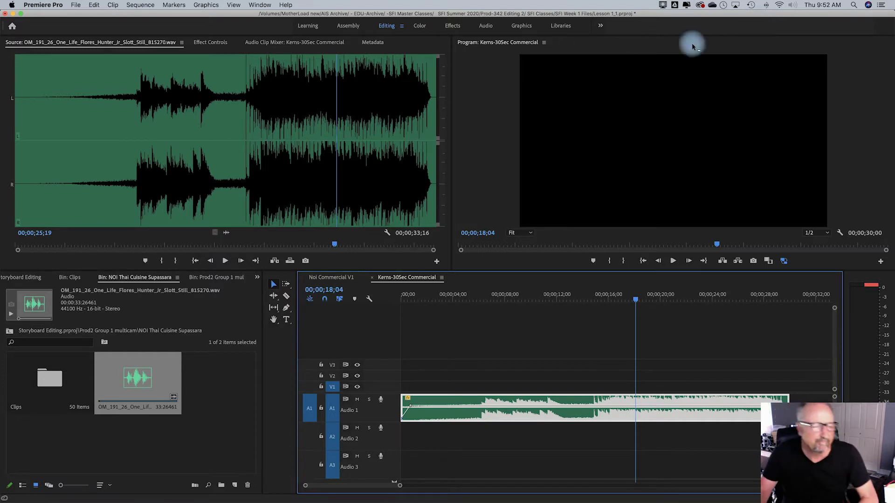
# Step: Open the Clips bin enlarged, put Noi_Thai_Cuisine-54 directly after the logo and move Noi_Thai_Cuisine-1 behind Noi_Thai_Cuisine-14
pyautogui.doubleClick(52, 382)
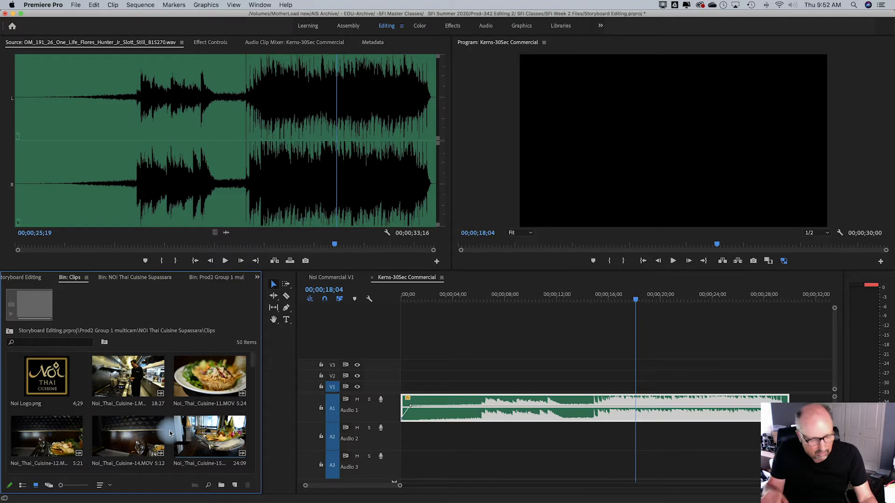
pyautogui.press('`')
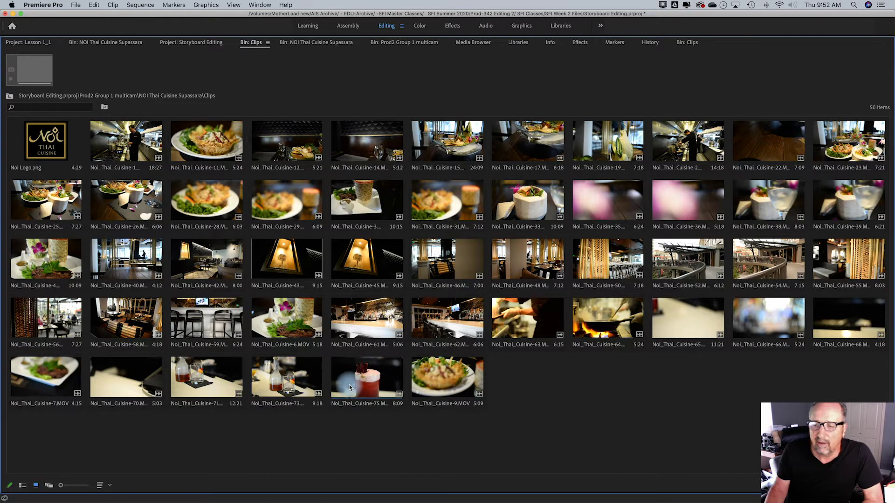
pyautogui.click(766, 261)
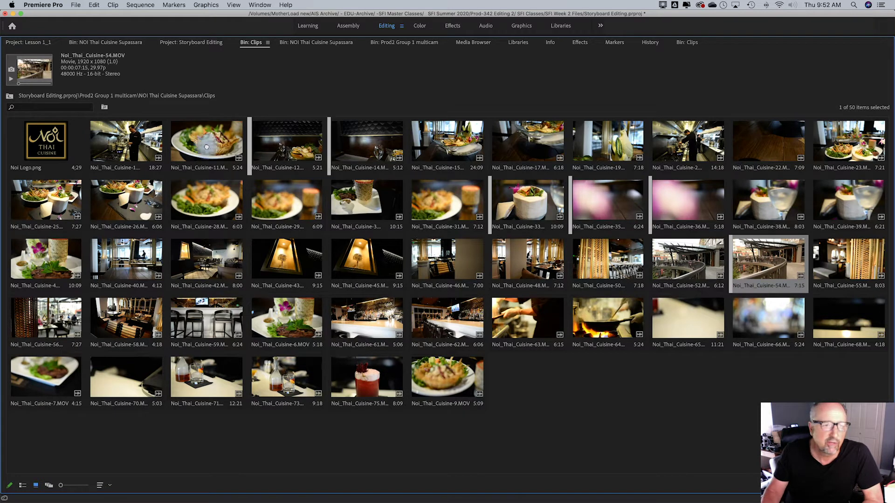
pyautogui.moveTo(110, 146); pyautogui.dragTo(112, 154)
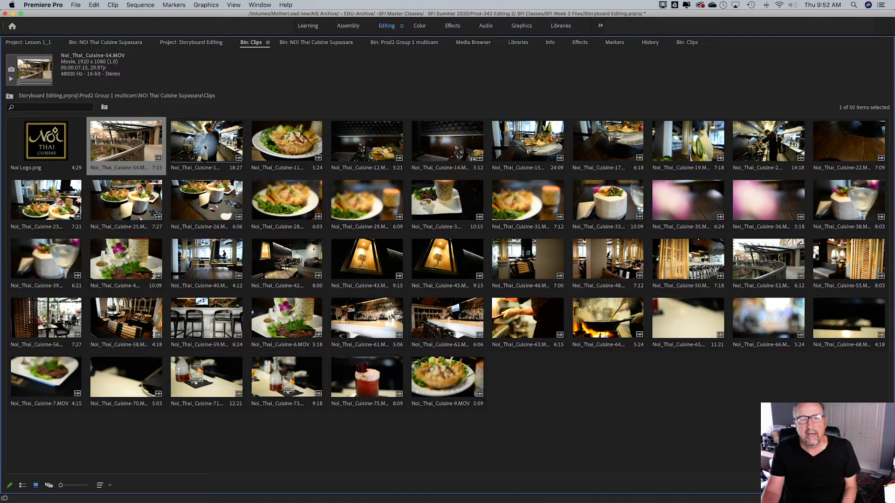
pyautogui.moveTo(204, 147); pyautogui.dragTo(497, 168)
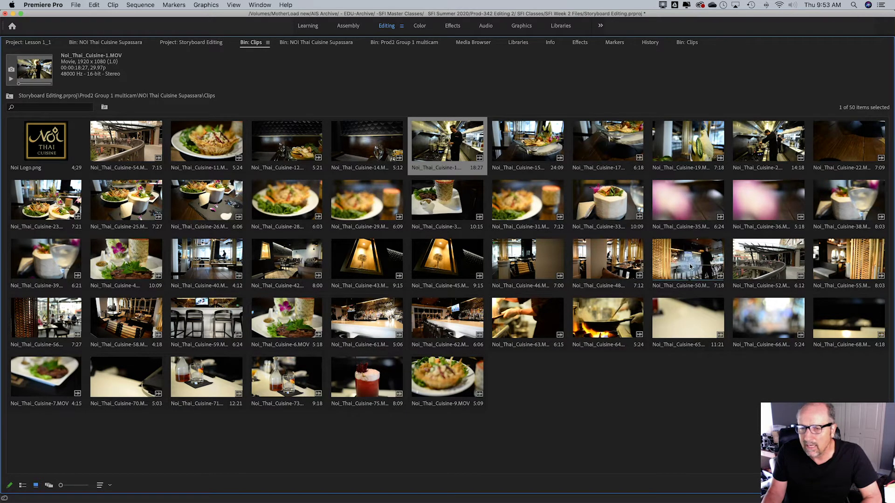
# Step: Place Noi_Thai_Cuisine-46 directly after Noi_Thai_Cuisine-54 and set new in points on both clips
pyautogui.click(539, 262)
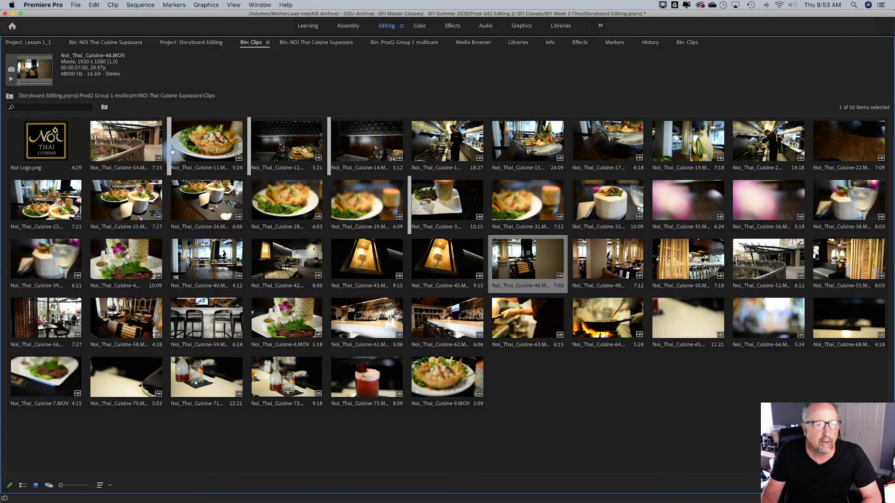
pyautogui.moveTo(172, 151); pyautogui.dragTo(173, 152)
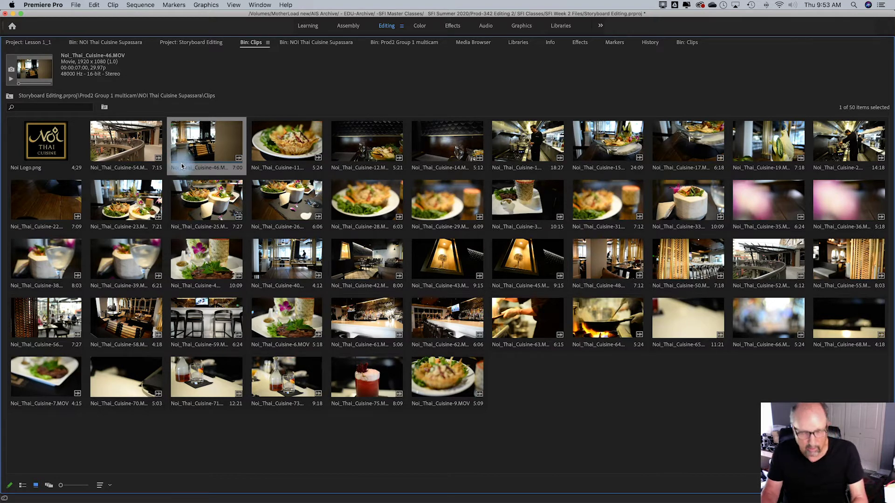
pyautogui.press('i')
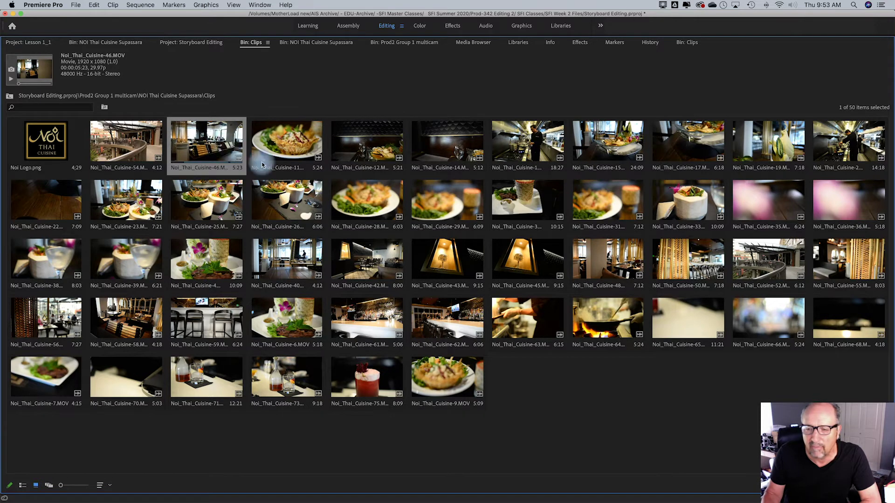
# Step: Continue the storyboard after Noi_Thai_Cuisine-46 with clips 55, 48 and 62, in that order
pyautogui.click(862, 269)
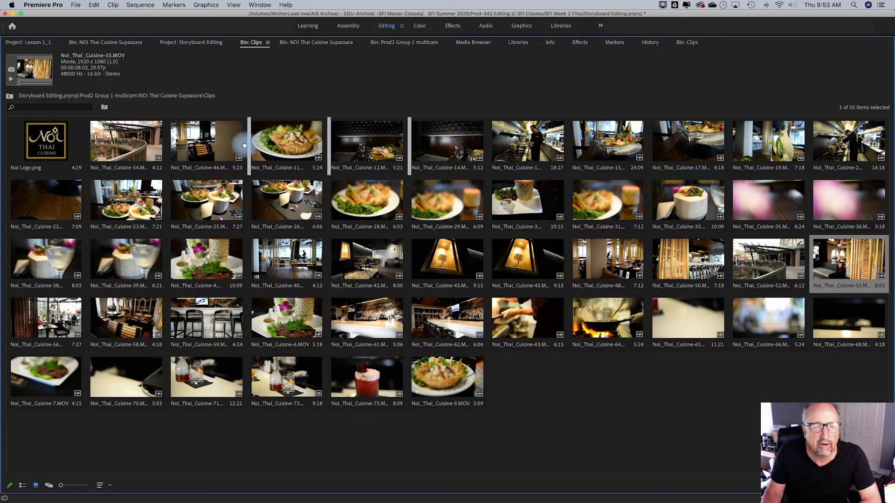
pyautogui.moveTo(254, 149); pyautogui.dragTo(254, 149)
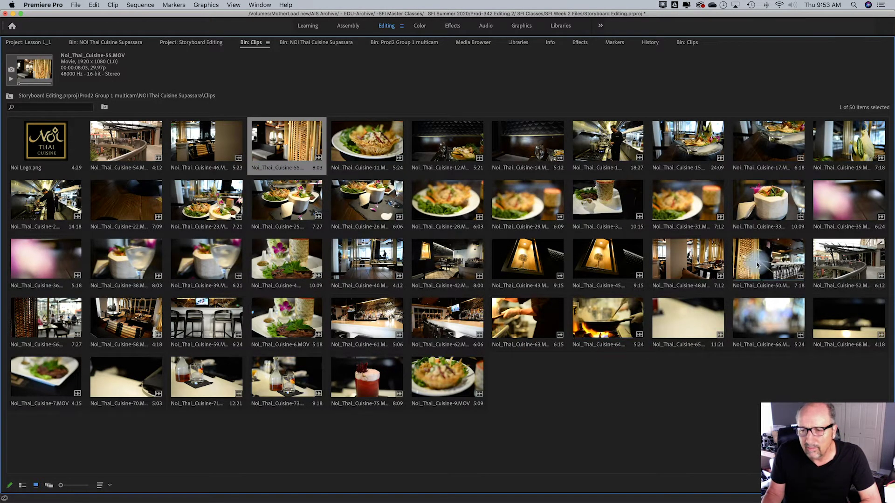
pyautogui.click(699, 261)
pyautogui.moveTo(577, 198); pyautogui.dragTo(341, 154)
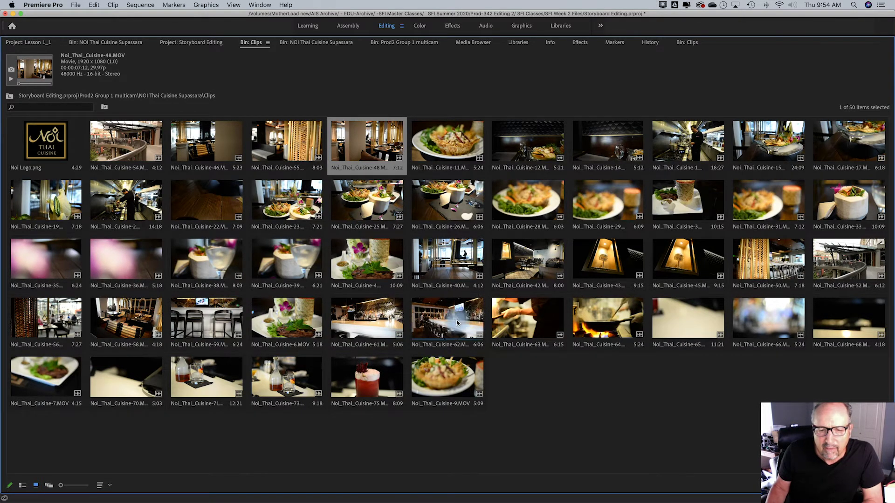
pyautogui.moveTo(451, 309); pyautogui.dragTo(410, 149)
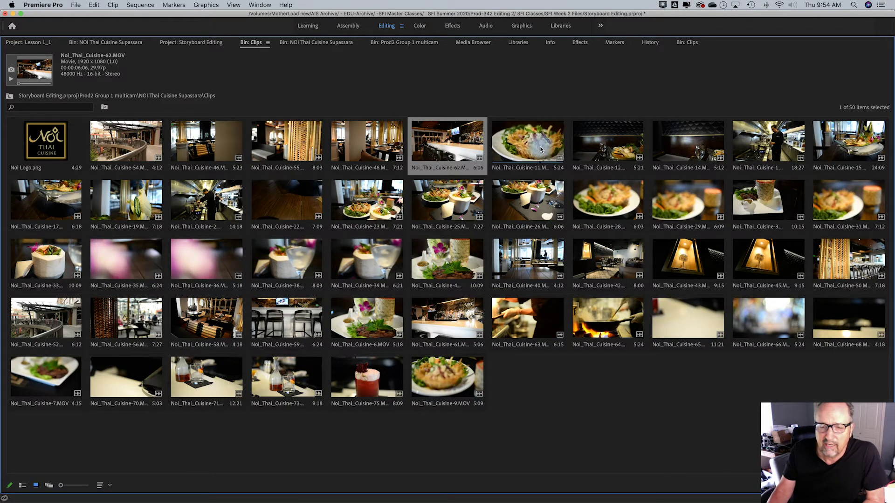
# Step: Place drink clips Noi_Thai_Cuisine-75, 73 and 39 in that order after bar clip 62, setting a new in point on 73
pyautogui.click(367, 378)
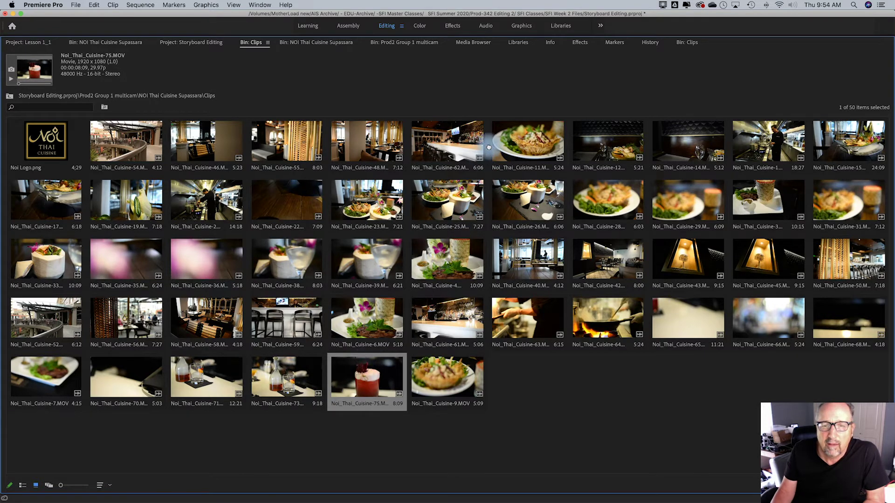
pyautogui.moveTo(491, 147); pyautogui.dragTo(492, 147)
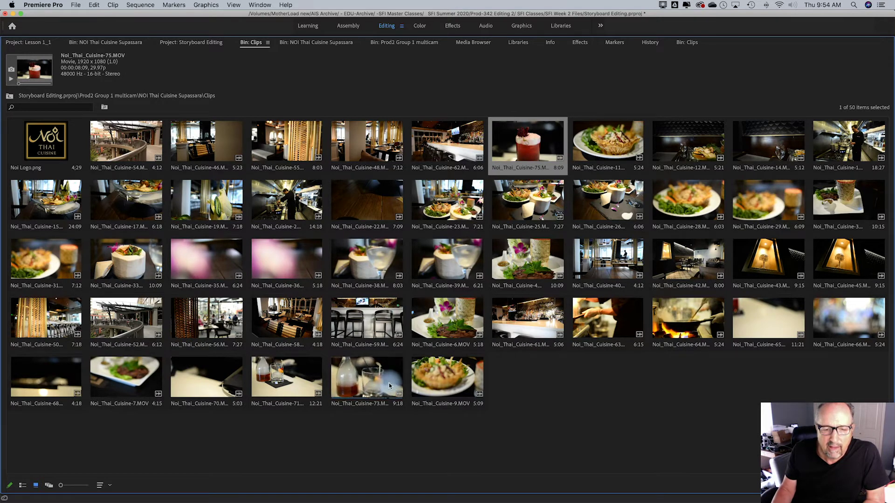
pyautogui.click(345, 387)
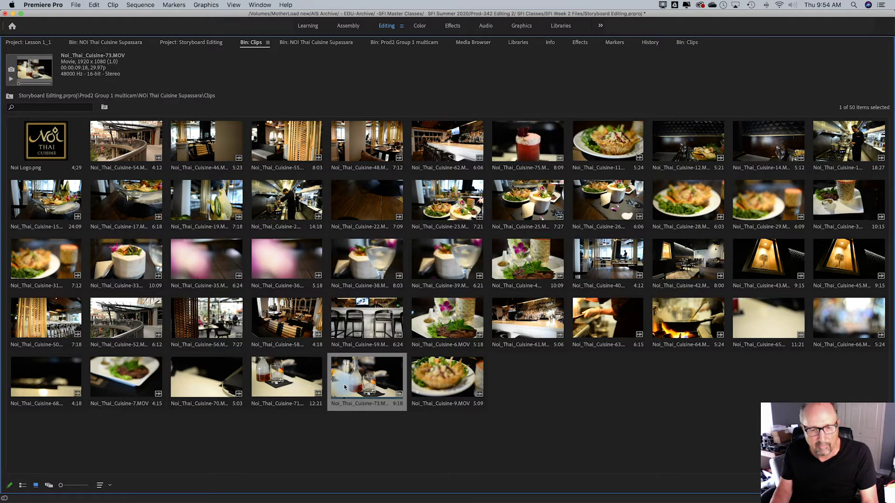
pyautogui.moveTo(350, 382); pyautogui.dragTo(575, 160)
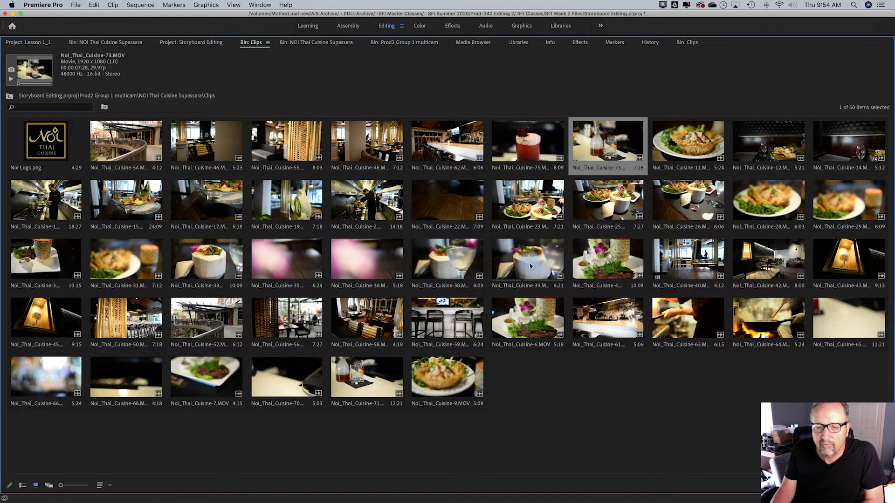
pyautogui.click(544, 252)
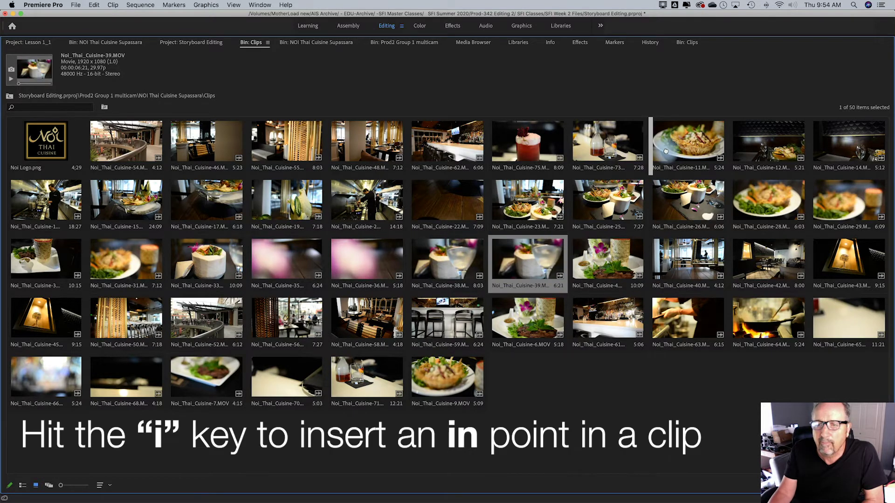
pyautogui.moveTo(665, 151); pyautogui.dragTo(665, 151)
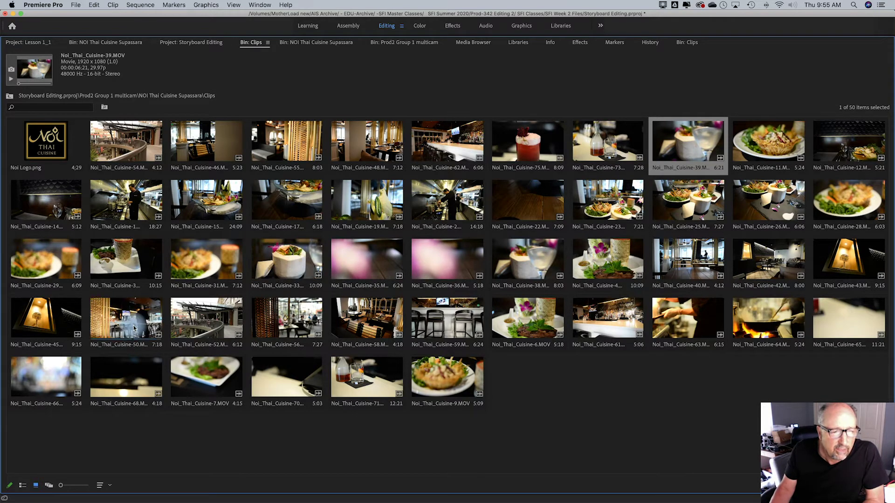
# Step: Insert Noi_Thai_Cuisine-50 between clips 55 and 48 and food clips 28 and 7 after clip 12, setting in points on all three
pyautogui.moveTo(112, 327); pyautogui.dragTo(335, 162)
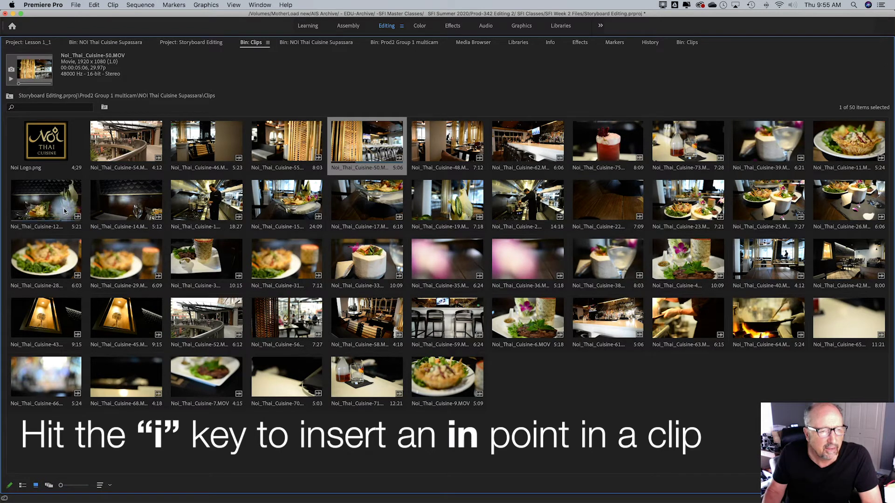
pyautogui.click(33, 210)
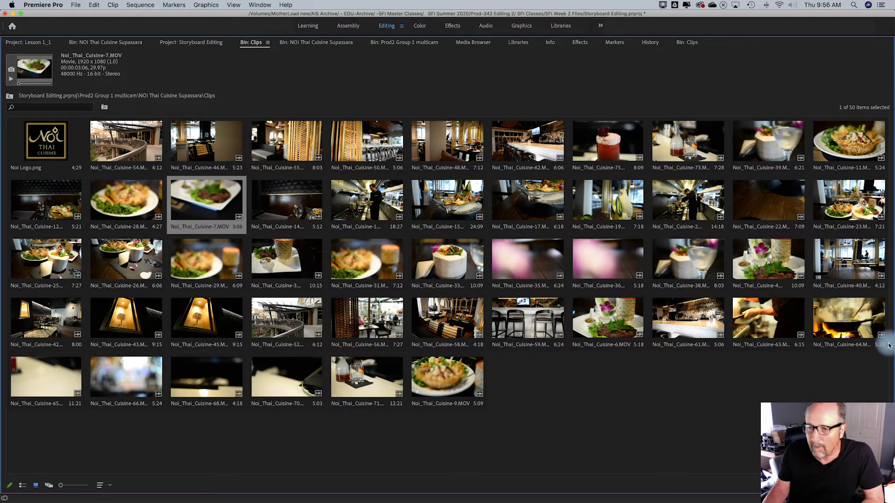
# Step: Continue the storyboard after Noi_Thai_Cuisine-7 with clips 64, 1 and 6, in that order, setting a new in point on clip 1
pyautogui.moveTo(855, 331)
pyautogui.mouseDown()
pyautogui.moveTo(764, 292)
pyautogui.moveTo(365, 227)
pyautogui.moveTo(264, 219)
pyautogui.moveTo(270, 230)
pyautogui.mouseUp()
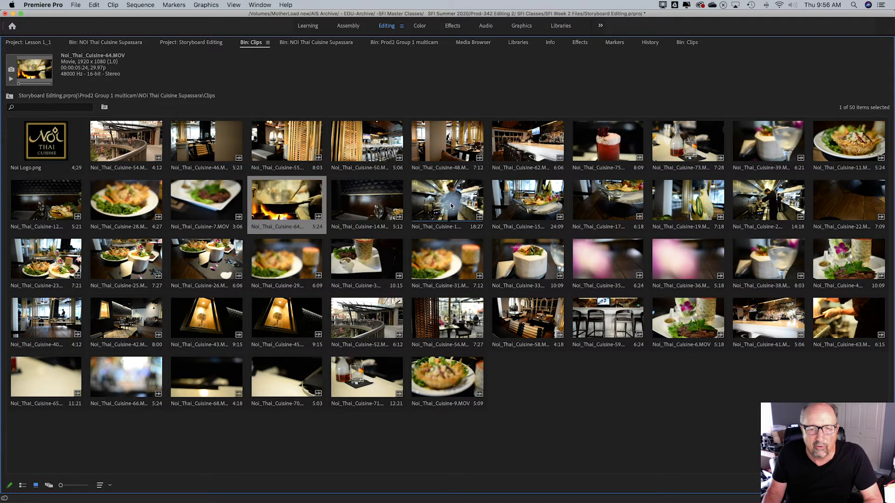
pyautogui.click(434, 205)
pyautogui.moveTo(343, 225); pyautogui.dragTo(346, 232)
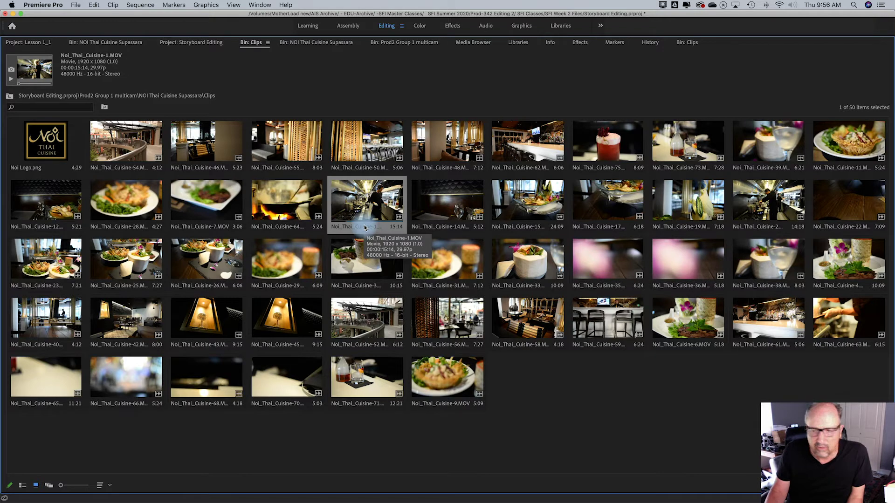
pyautogui.click(689, 313)
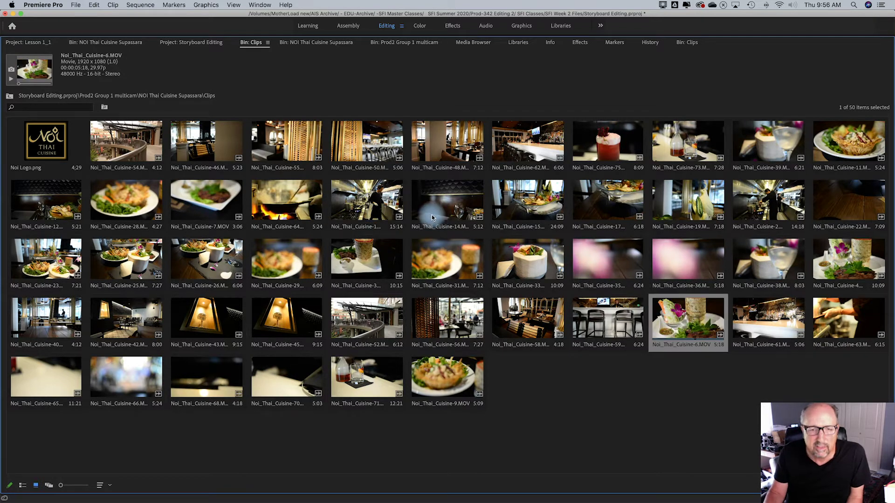
pyautogui.moveTo(681, 326); pyautogui.dragTo(423, 216)
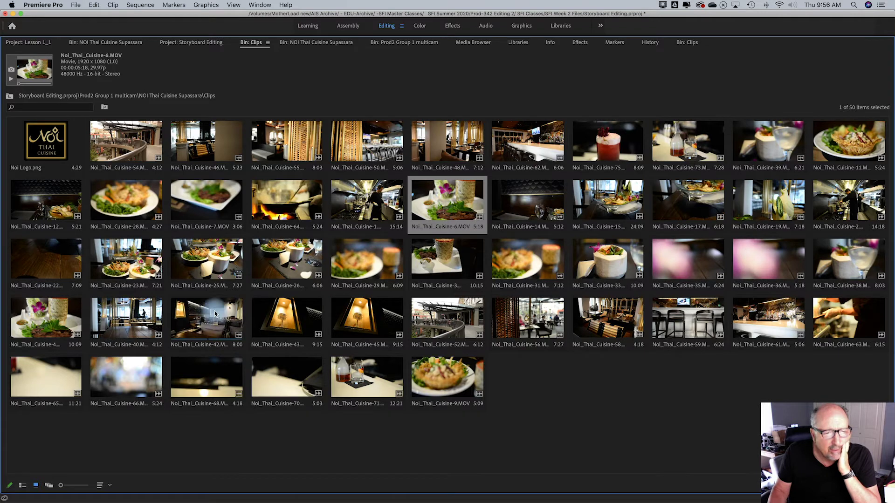
# Step: Insert Noi_Thai_Cuisine-66 between clips 73 and 39, and place clips 23 and 22 directly after clip 19
pyautogui.click(121, 384)
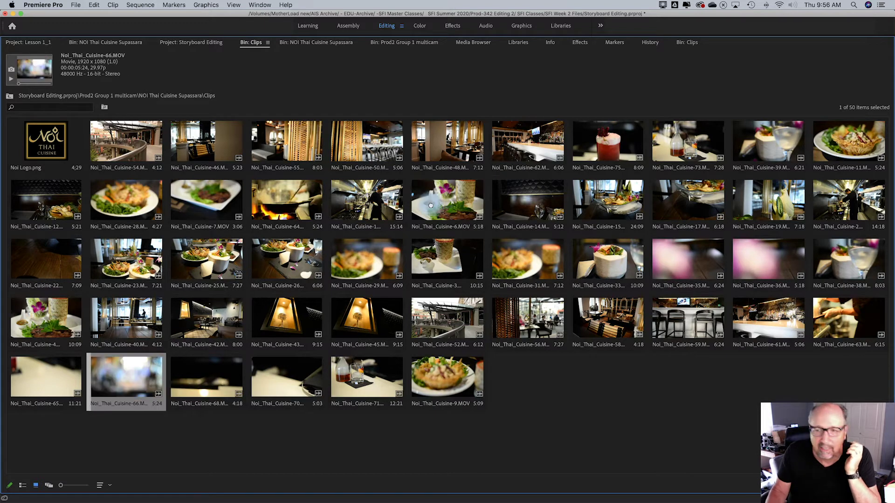
pyautogui.moveTo(742, 144); pyautogui.dragTo(741, 145)
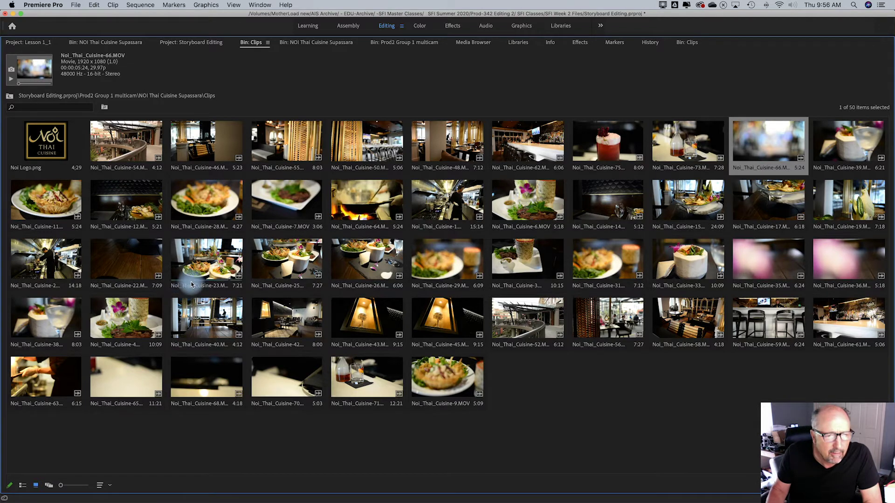
pyautogui.click(209, 262)
pyautogui.moveTo(209, 263); pyautogui.dragTo(23, 265)
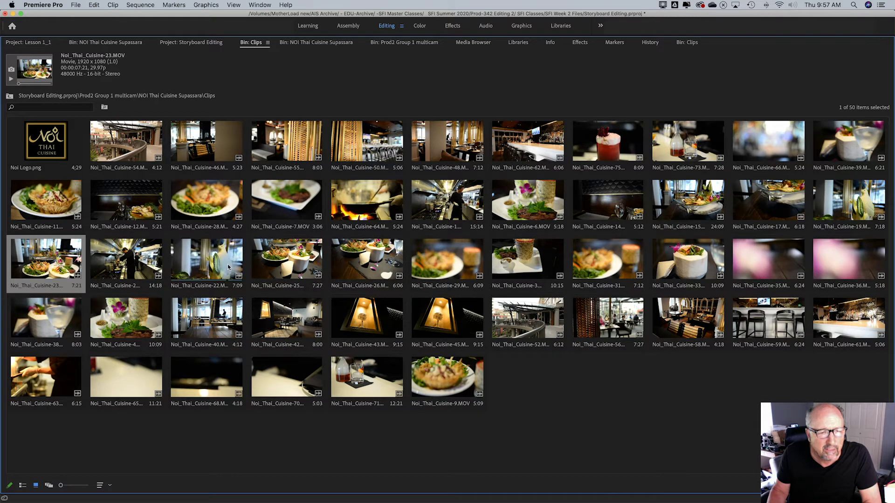
pyautogui.moveTo(228, 267); pyautogui.dragTo(126, 259)
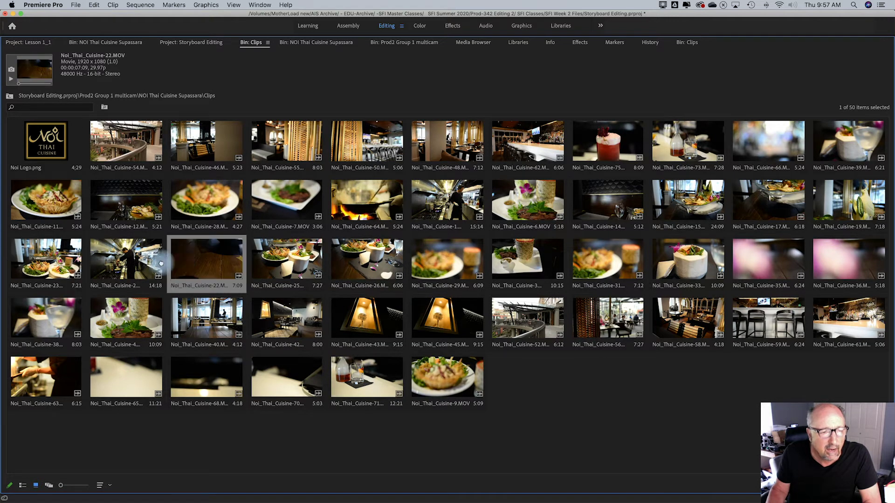
# Step: Replace kitchen clip 1 with Noi_Thai_Cuisine-2 after clip 64, send clip 1 to the end of the bin and save the project
pyautogui.click(206, 261)
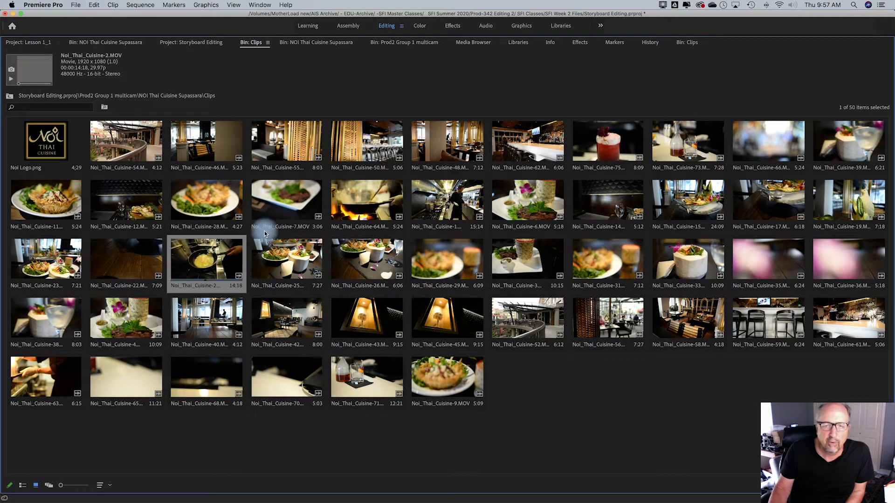
pyautogui.moveTo(411, 217); pyautogui.dragTo(412, 217)
pyautogui.click(508, 208)
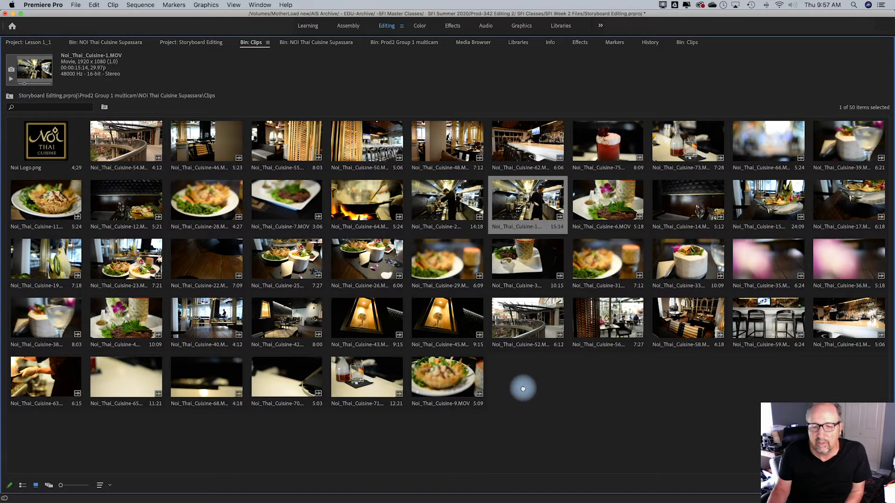
pyautogui.moveTo(523, 388); pyautogui.dragTo(523, 392)
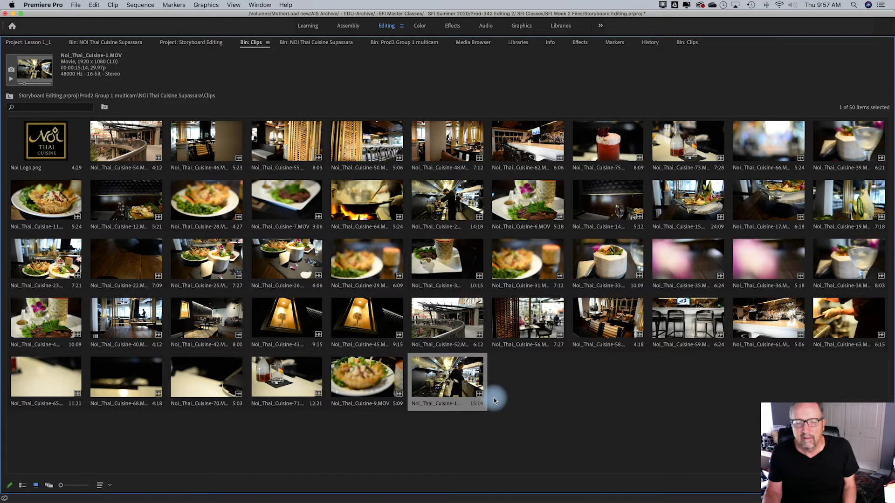
pyautogui.press('super+s')
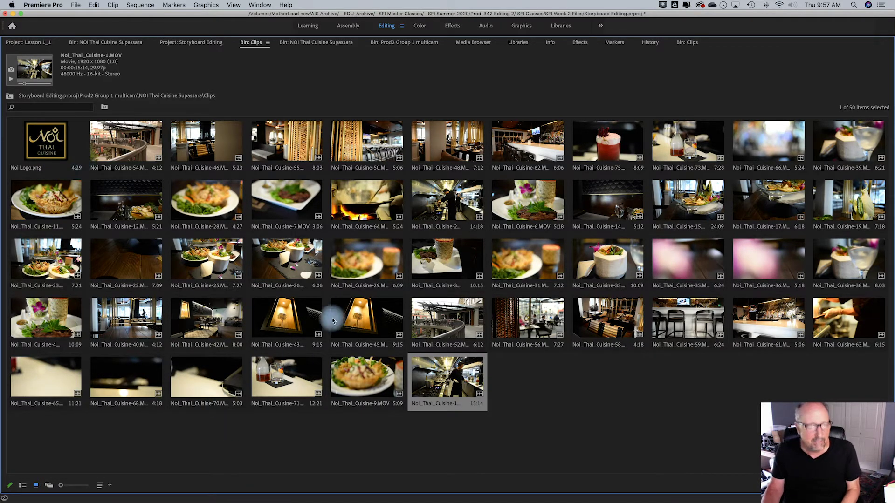
# Step: Restore the bin to the full editing layout and add a marker at 00;00;05;19 in the Kerns-30Sec Commercial sequence
pyautogui.press('`')
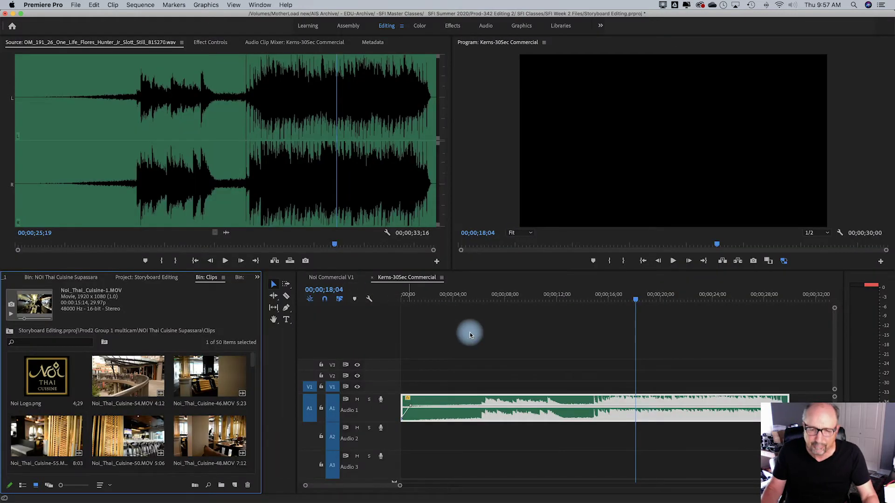
pyautogui.moveTo(637, 302); pyautogui.dragTo(473, 306)
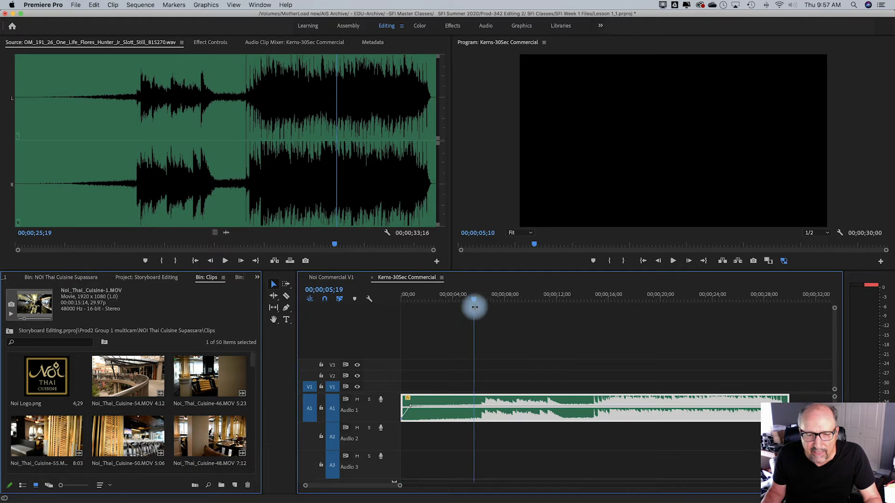
pyautogui.click(489, 380)
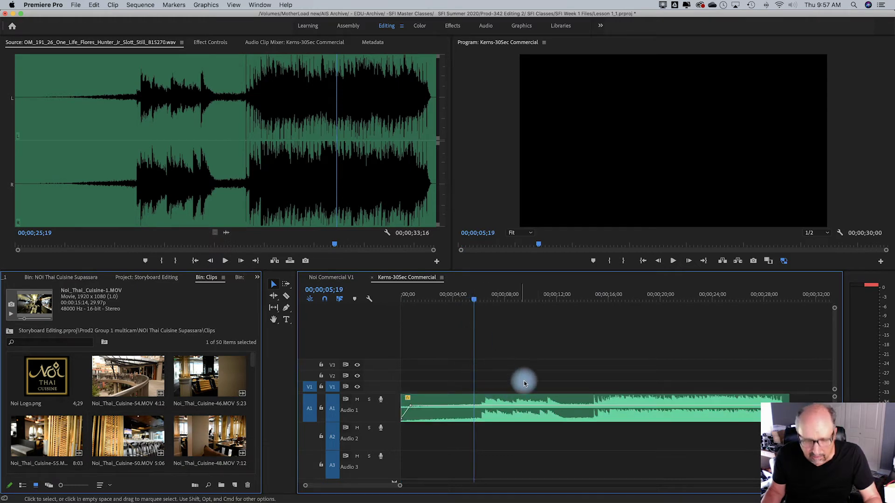
pyautogui.press('m')
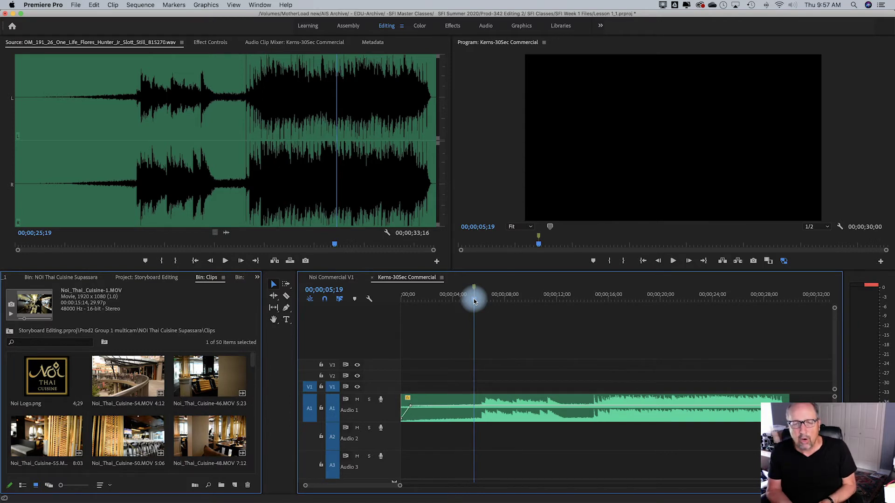
# Step: Place a sequence marker at the very start of the timeline and play the music's opening from there
pyautogui.moveTo(474, 302); pyautogui.dragTo(398, 302)
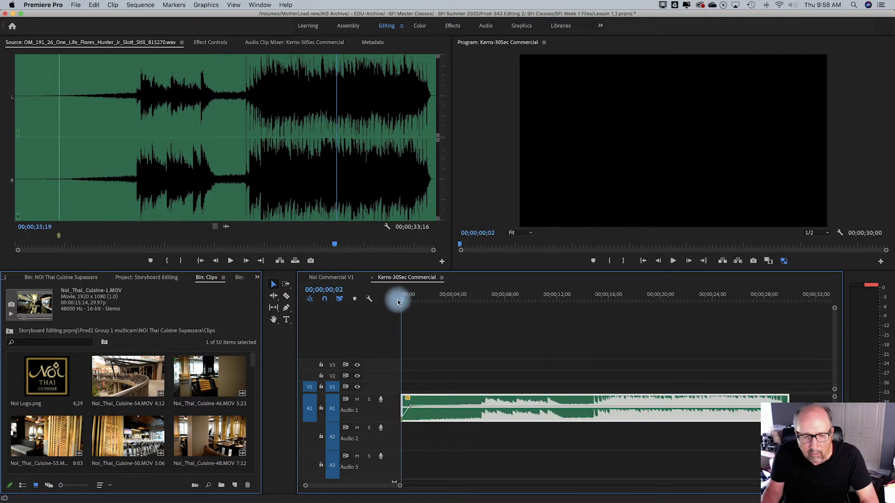
pyautogui.press('Home')
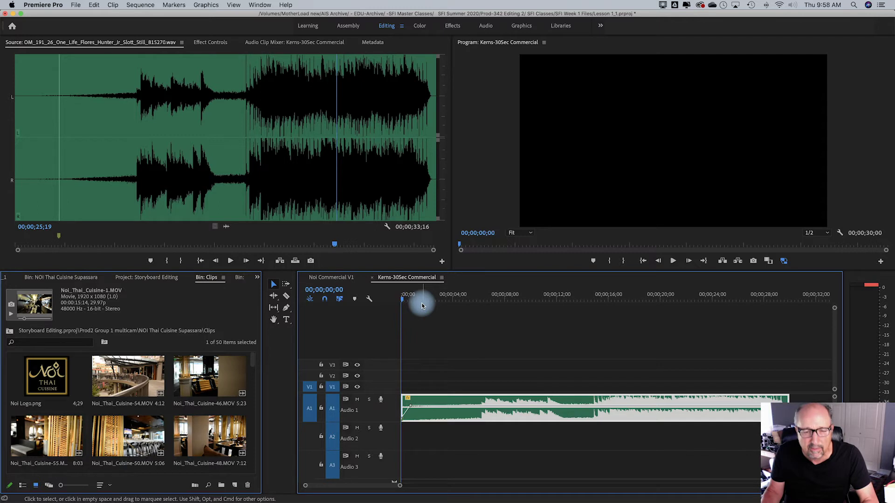
pyautogui.click(437, 357)
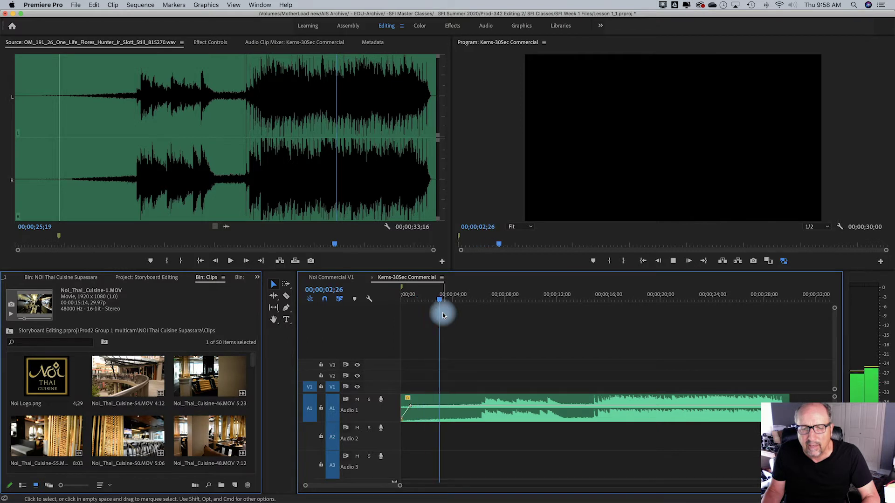
pyautogui.press('space')
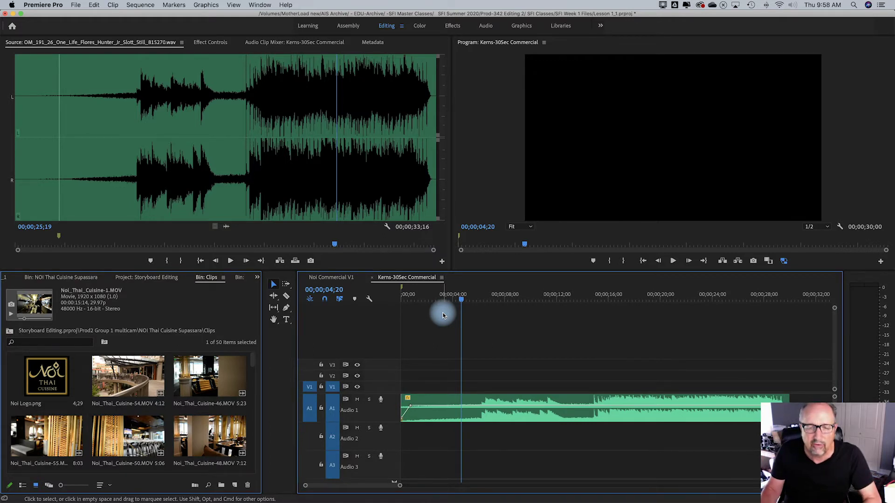
# Step: Add a sequence marker at 00;00;06;08, where the music gets louder, and undo the stray insertion of Noi_Thai_Cuisine-1
pyautogui.moveTo(462, 302); pyautogui.dragTo(480, 303)
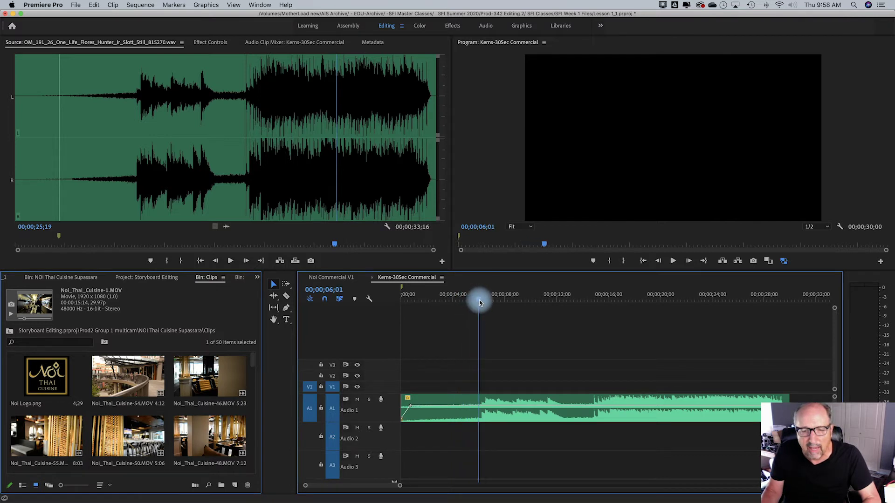
pyautogui.moveTo(477, 304); pyautogui.dragTo(482, 302)
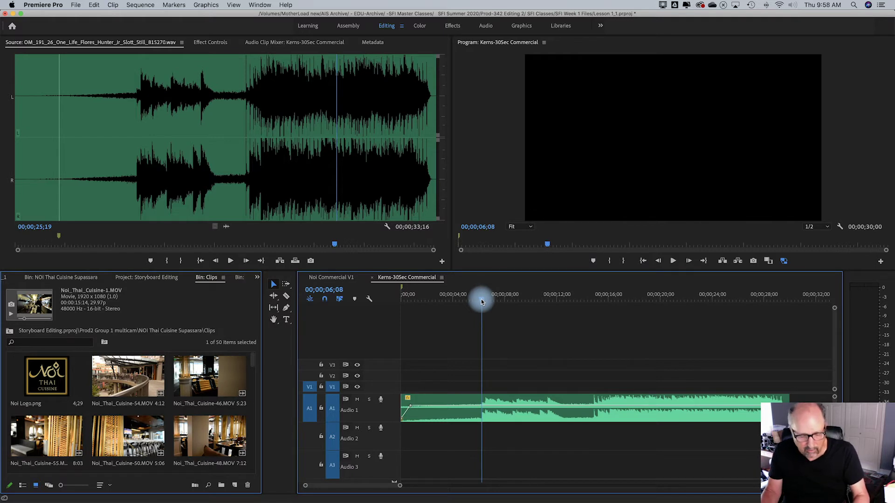
pyautogui.press('m')
pyautogui.press(',')
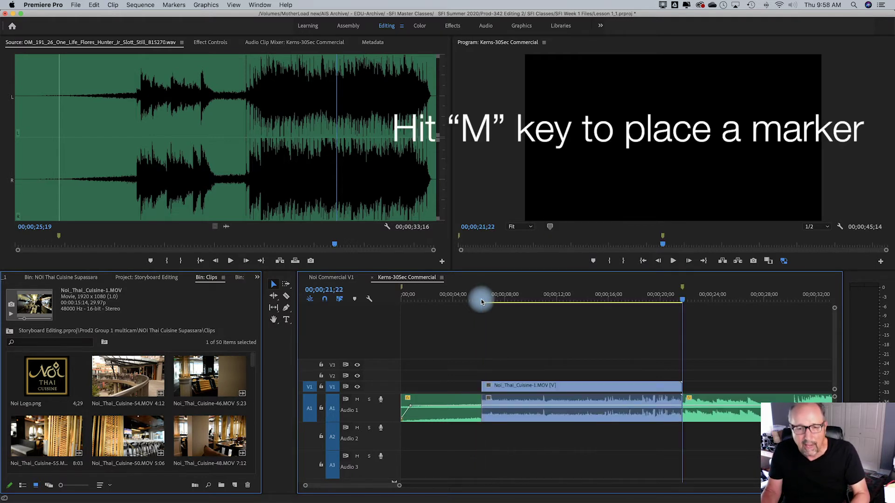
pyautogui.press('super+z')
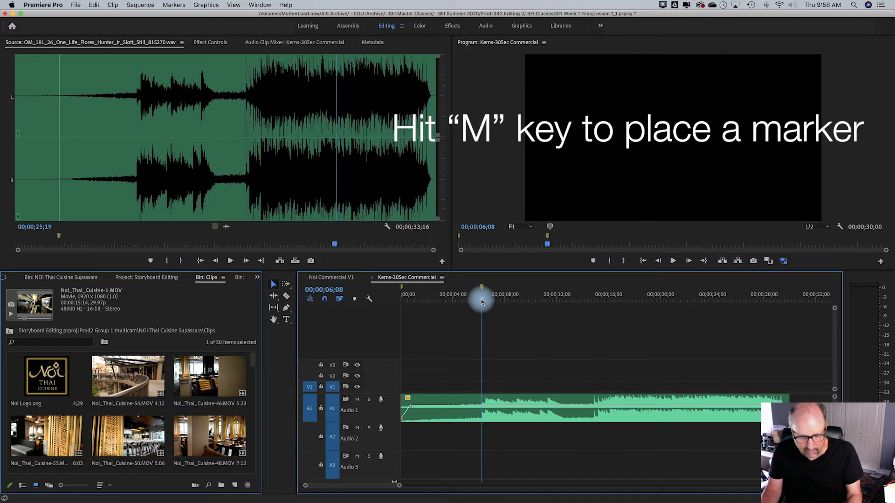
pyautogui.press('m')
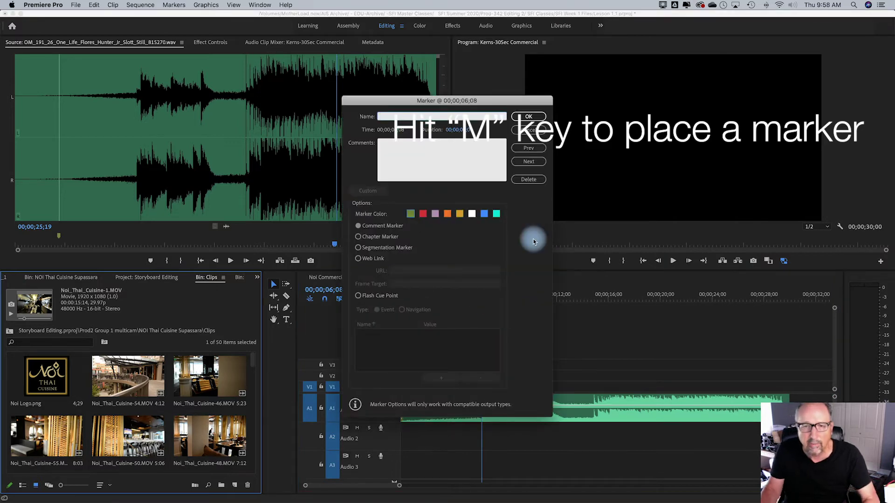
pyautogui.click(532, 130)
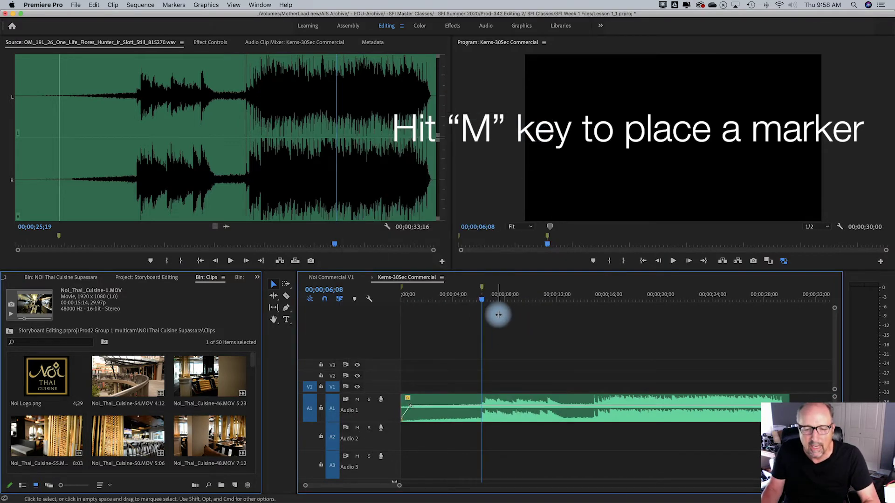
pyautogui.press('m')
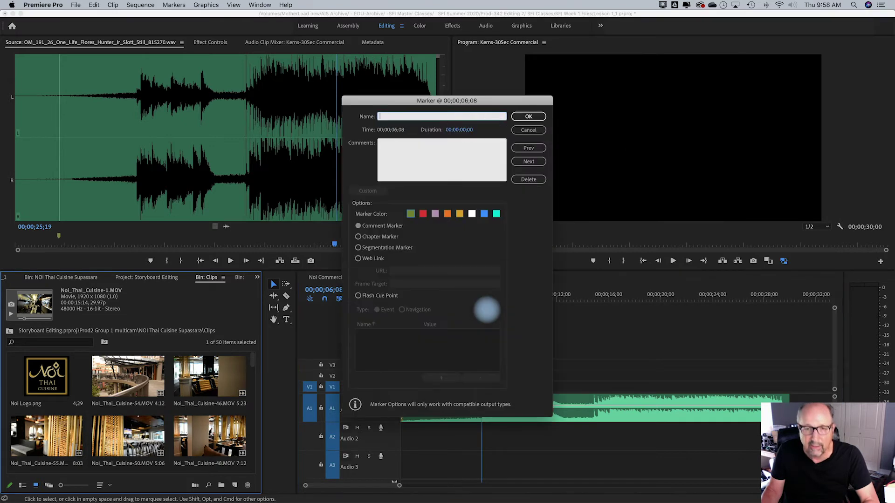
pyautogui.click(528, 130)
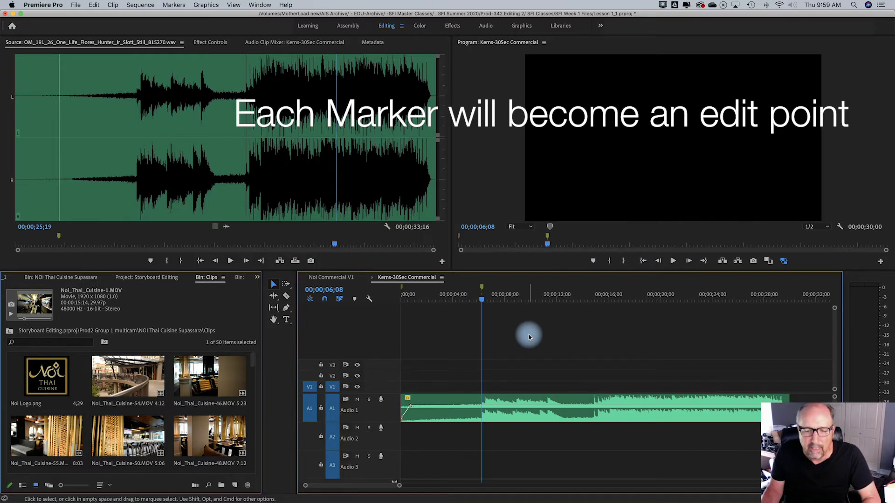
# Step: Play the music on from 00;00;06;08 and place a sequence marker at 00;00;05;03
pyautogui.press('space')
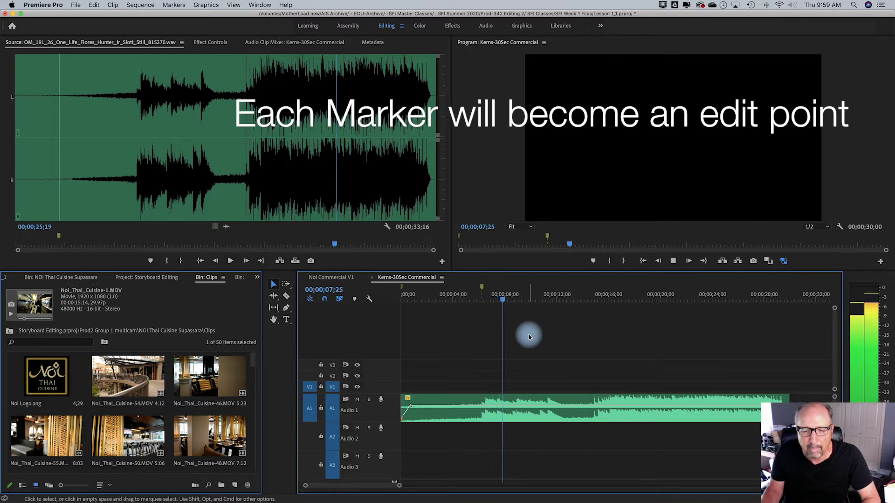
pyautogui.press('space')
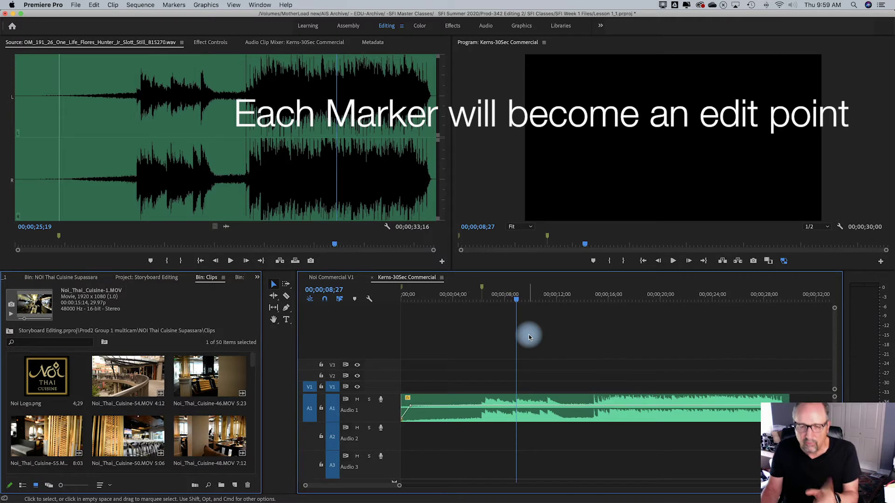
pyautogui.moveTo(516, 299)
pyautogui.mouseDown()
pyautogui.moveTo(478, 304)
pyautogui.moveTo(483, 291)
pyautogui.moveTo(467, 291)
pyautogui.mouseUp()
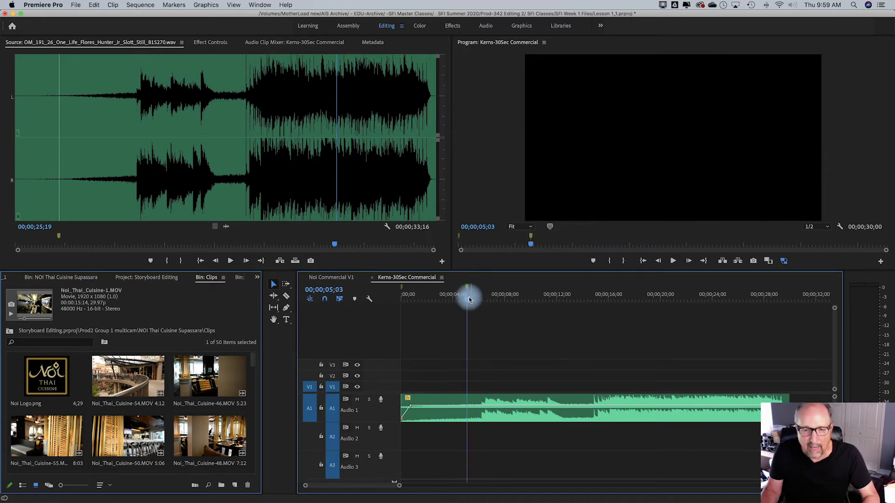
# Step: Play the music from 00;00;03;07 and place sequence markers on its beats up to about 00;00;15;28
pyautogui.click(445, 302)
pyautogui.moveTo(443, 302); pyautogui.dragTo(442, 303)
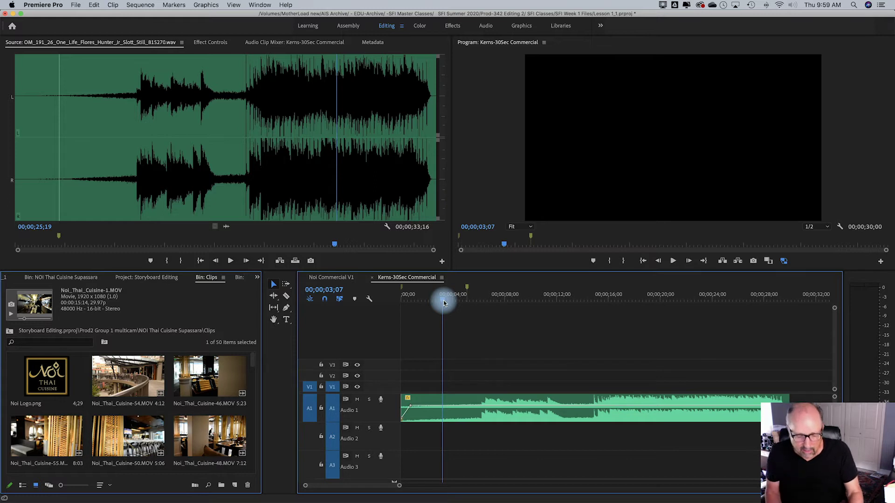
pyautogui.press('space')
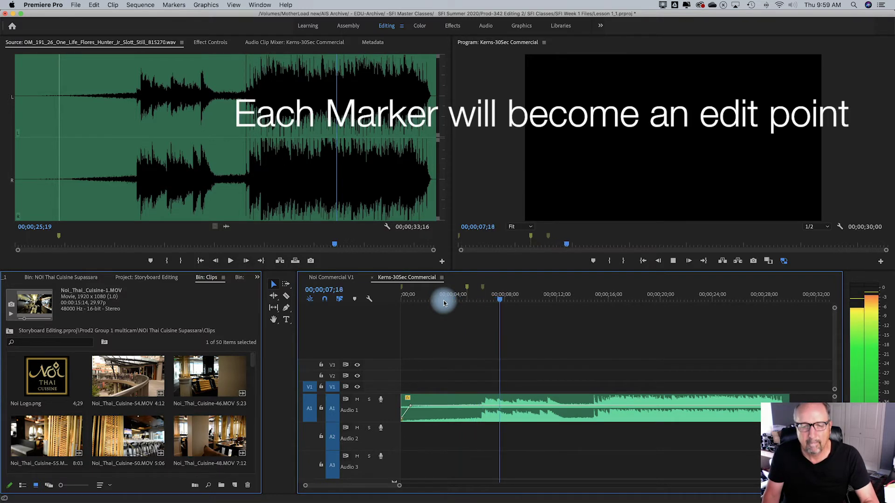
pyautogui.press('m')
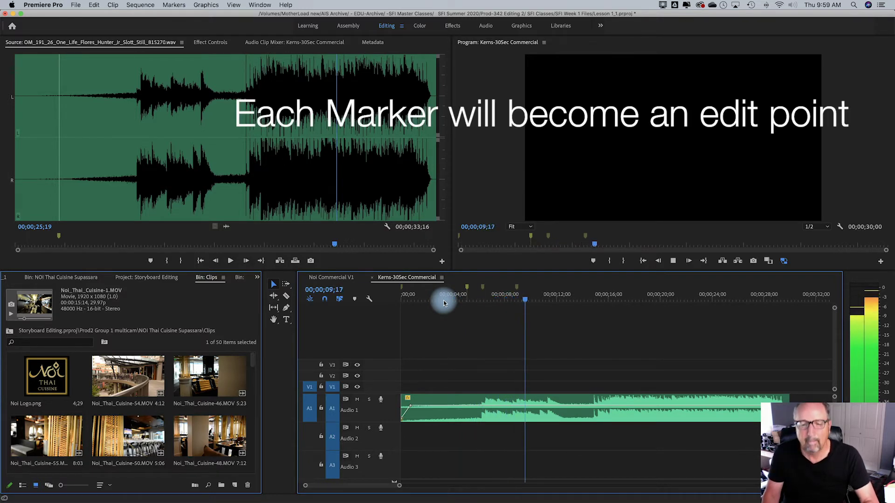
pyautogui.press('m')
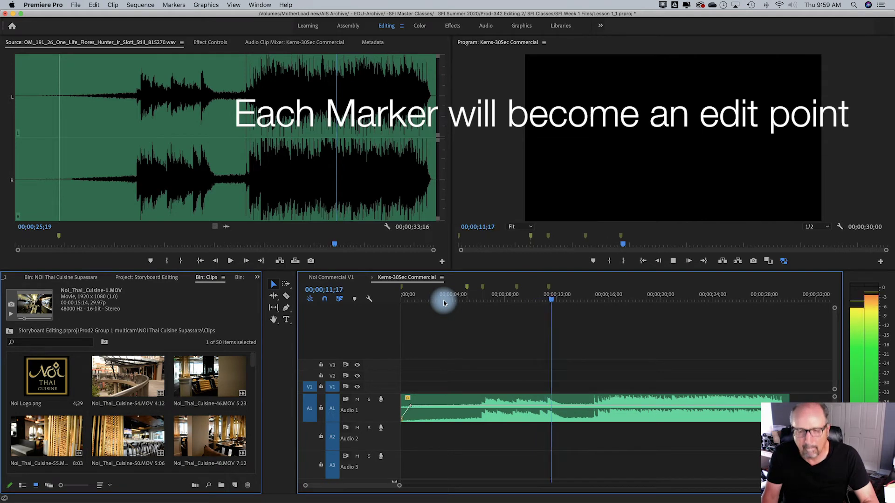
pyautogui.press('m')
pyautogui.press('m')
pyautogui.press('m')
pyautogui.press('m')
pyautogui.press('m')
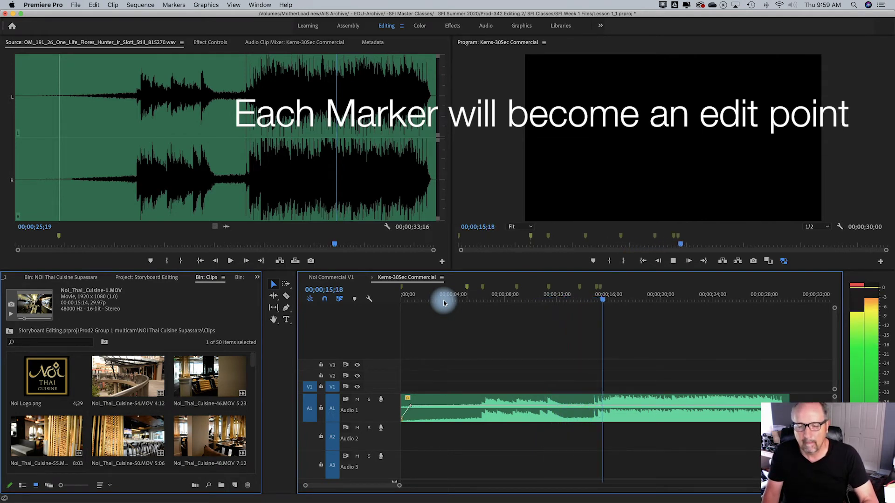
pyautogui.press('space')
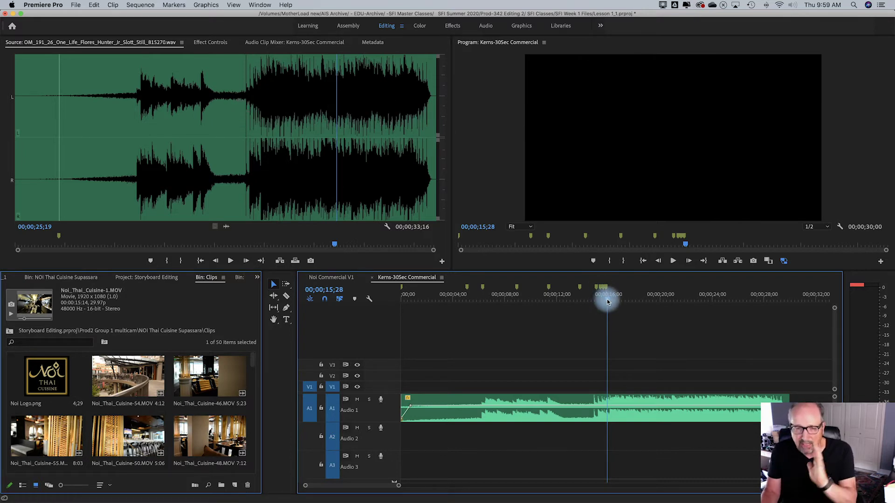
# Step: Resume playback from 00;00;14;25 and place sequence markers on the beats through the end of the music
pyautogui.moveTo(607, 302); pyautogui.dragTo(593, 303)
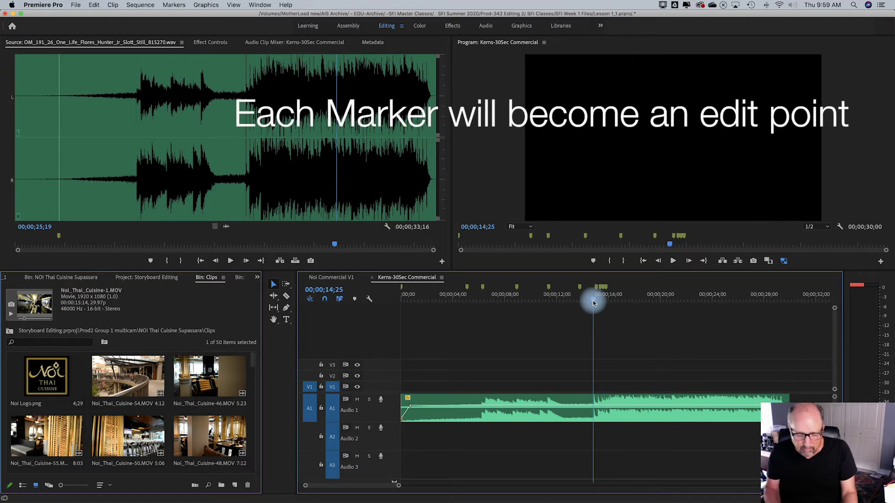
pyautogui.press('space')
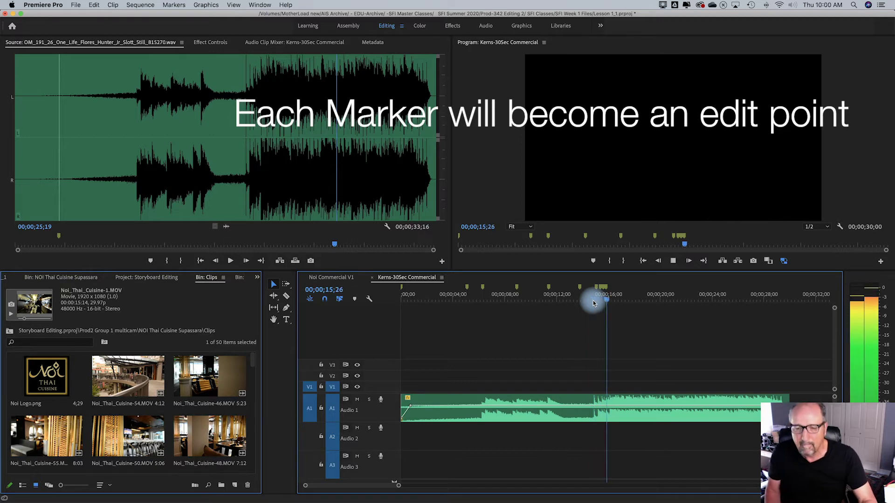
pyautogui.press('m')
pyautogui.press('m')
pyautogui.press('m')
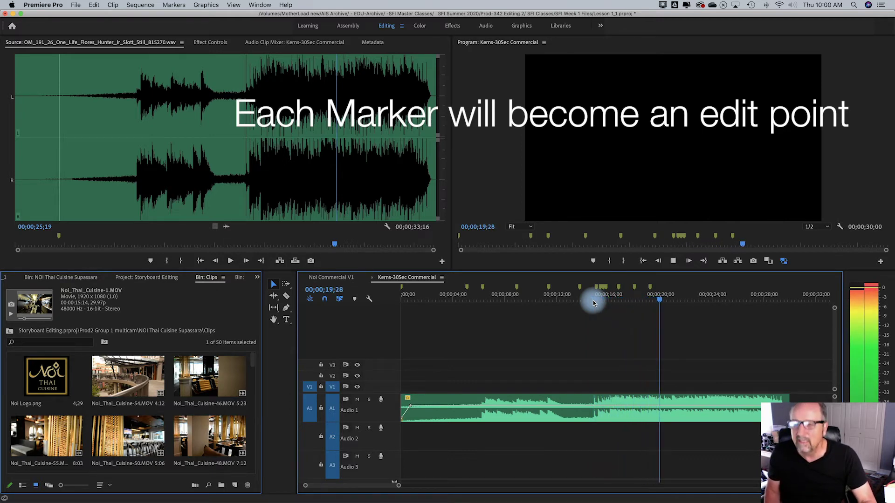
pyautogui.press('m')
pyautogui.press('m')
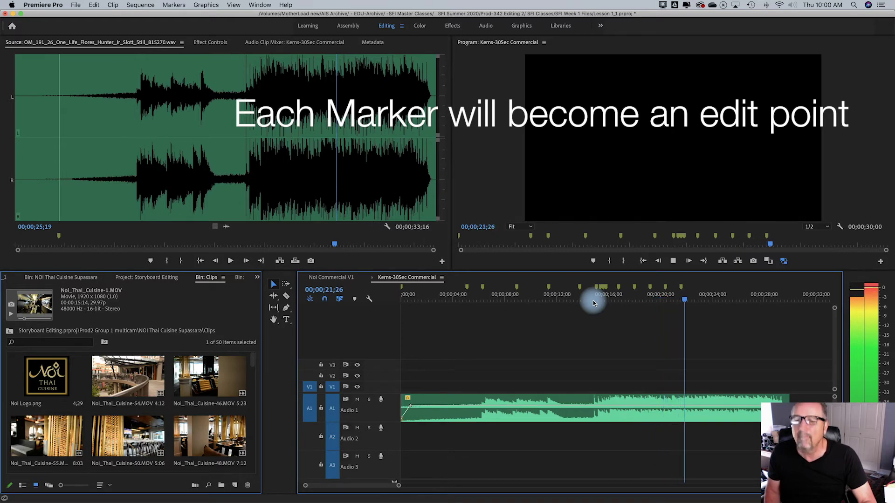
pyautogui.press('m')
pyautogui.press('m')
pyautogui.press('m')
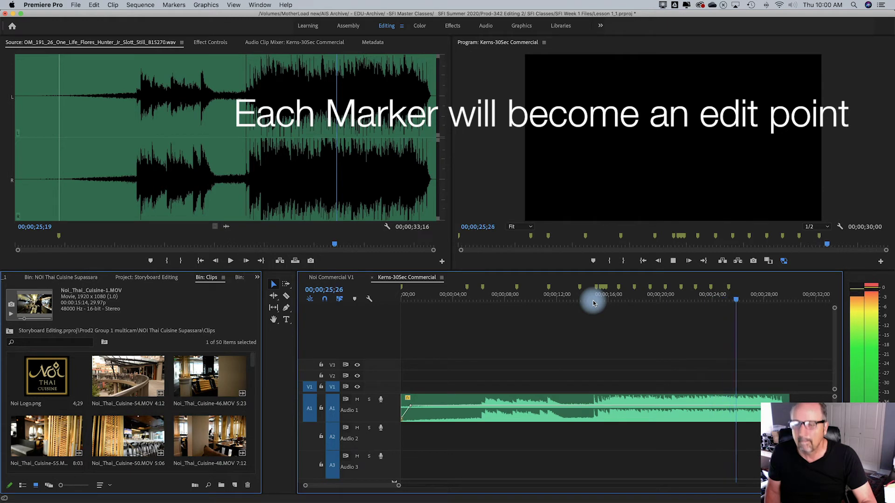
pyautogui.press('m')
pyautogui.press('m')
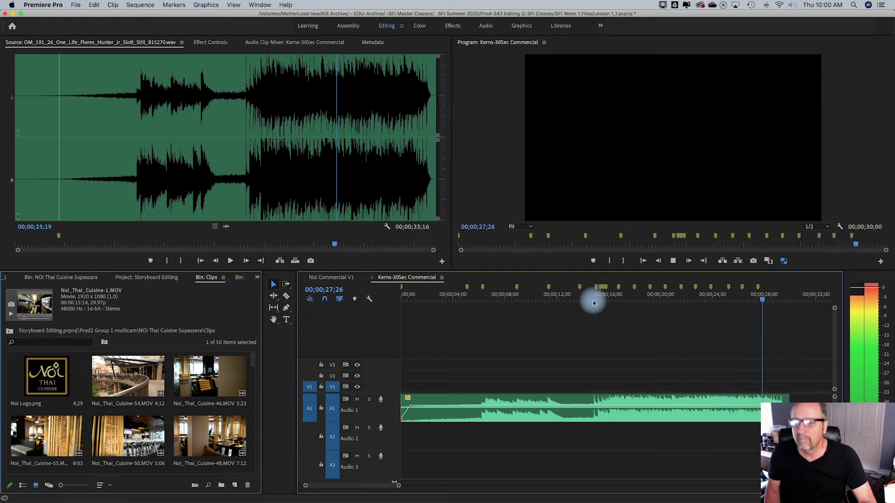
pyautogui.press('m')
pyautogui.press('m')
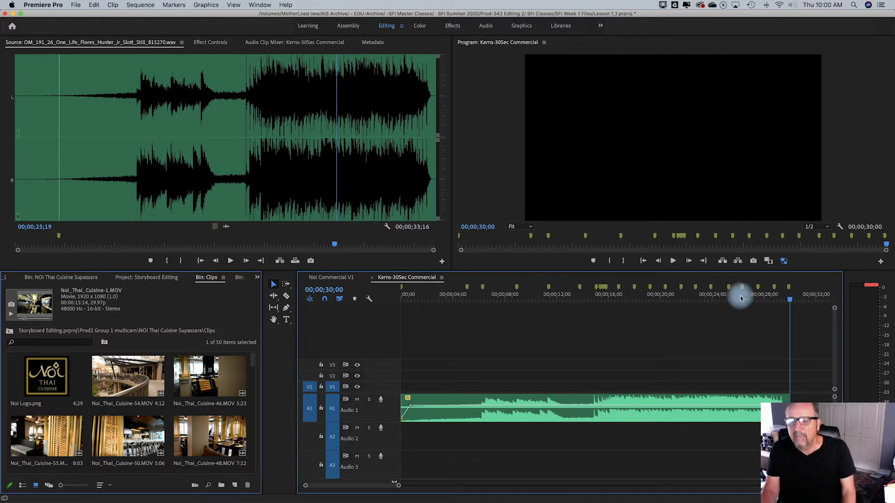
# Step: Move the first marker of the cluster near 15 seconds onto the waveform peak at 00;00;14;27
pyautogui.click(598, 303)
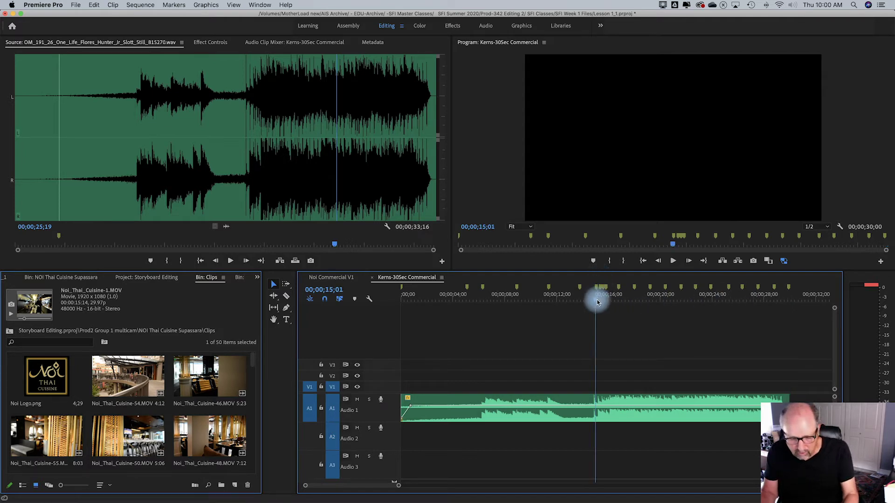
pyautogui.press('=')
pyautogui.press('=')
pyautogui.moveTo(615, 303); pyautogui.dragTo(611, 297)
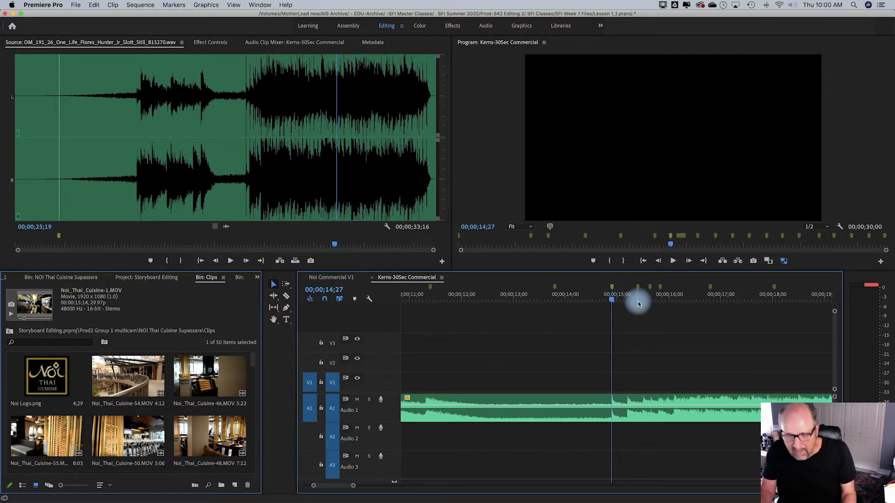
# Step: Move the second marker of the cluster onto the waveform peak at 00;00;15;06
pyautogui.press('Right')
pyautogui.press('Right')
pyautogui.press('Right')
pyautogui.press('Right')
pyautogui.press('Right')
pyautogui.press('Right')
pyautogui.press('Right')
pyautogui.press('Right')
pyautogui.press('Right')
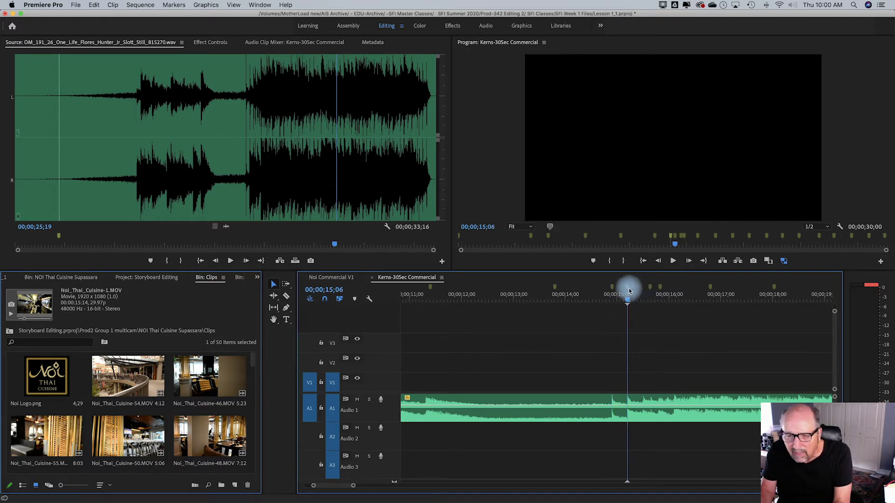
# Step: Move the third marker of the cluster onto the waveform peak at 00;00;15;15
pyautogui.press('Right')
pyautogui.press('Right')
pyautogui.press('Right')
pyautogui.press('Right')
pyautogui.press('Right')
pyautogui.press('Right')
pyautogui.press('Right')
pyautogui.press('Right')
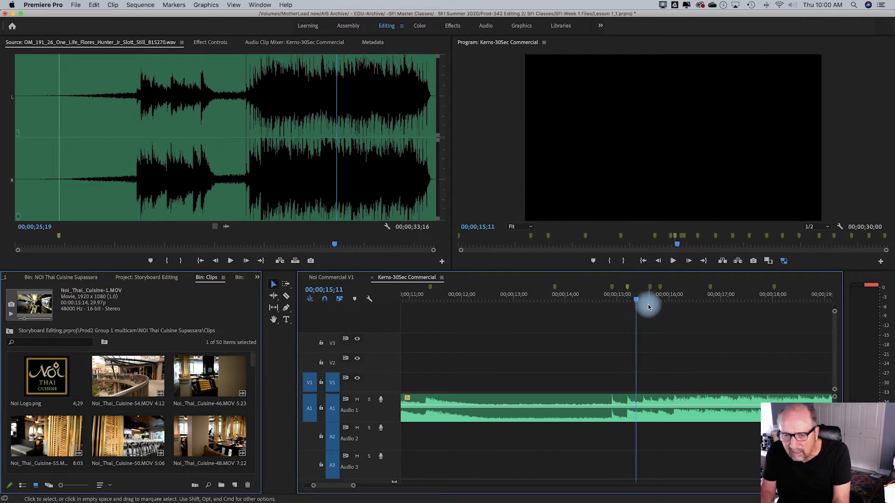
pyautogui.press('Right')
pyautogui.press('Right')
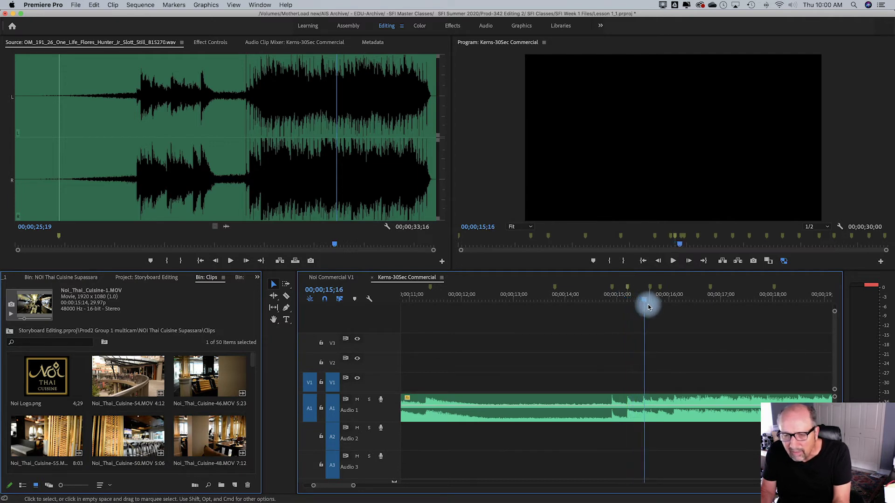
pyautogui.press('Left')
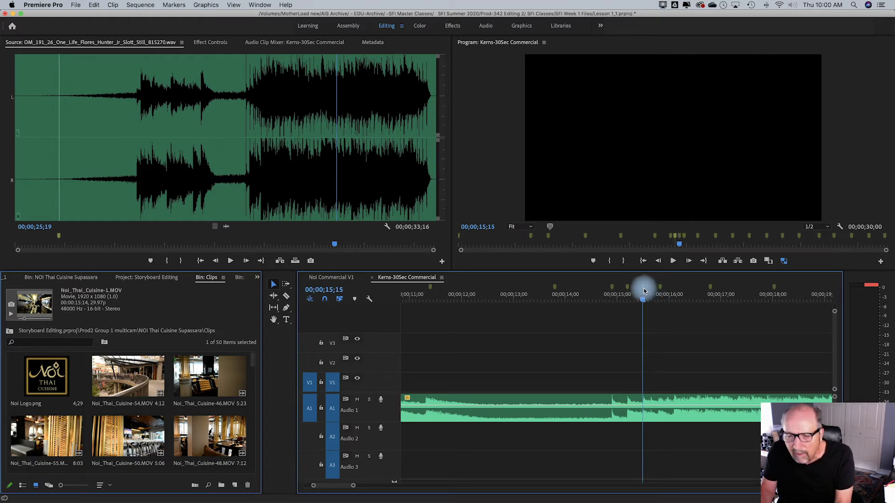
# Step: Reposition the fourth marker of the cluster to the beat at 00;00;15;20
pyautogui.press('Right')
pyautogui.press('Right')
pyautogui.press('Right')
pyautogui.press('Right')
pyautogui.press('Right')
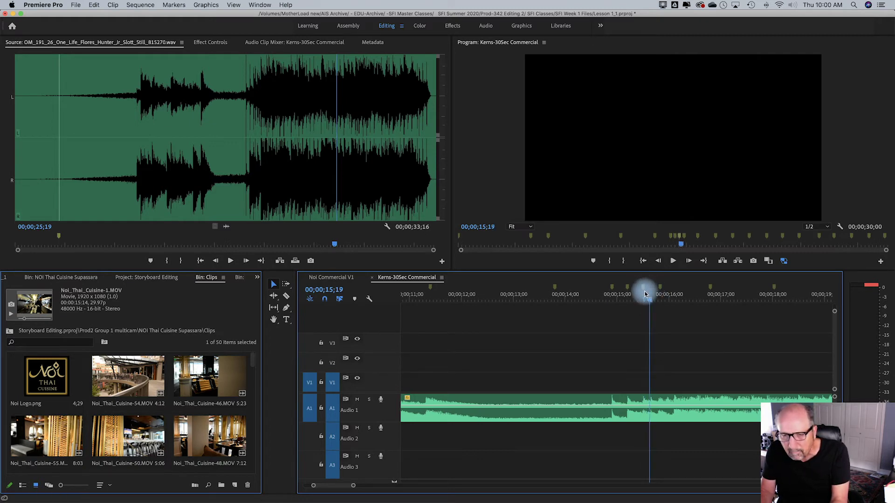
pyautogui.press('m')
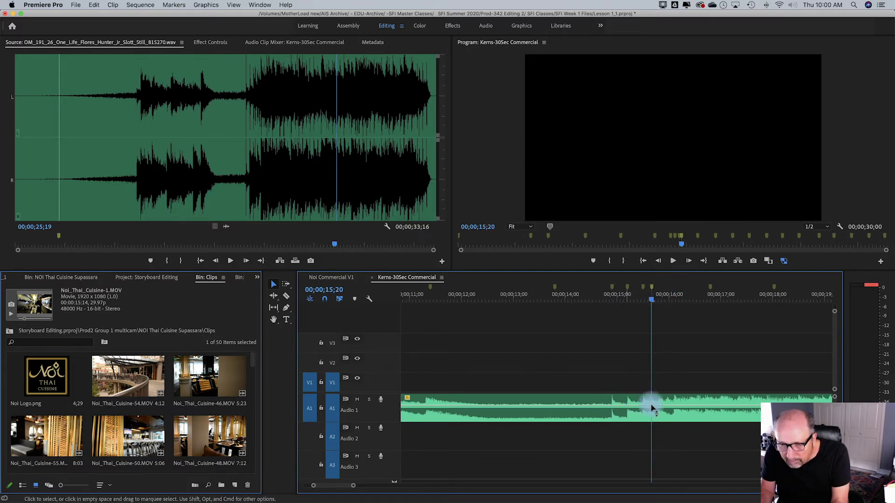
# Step: Enlarge the audio track height to show the waveform and place a sequence marker at 00;00;15;25
pyautogui.hotkey('alt', '=')
pyautogui.hotkey('alt', '=')
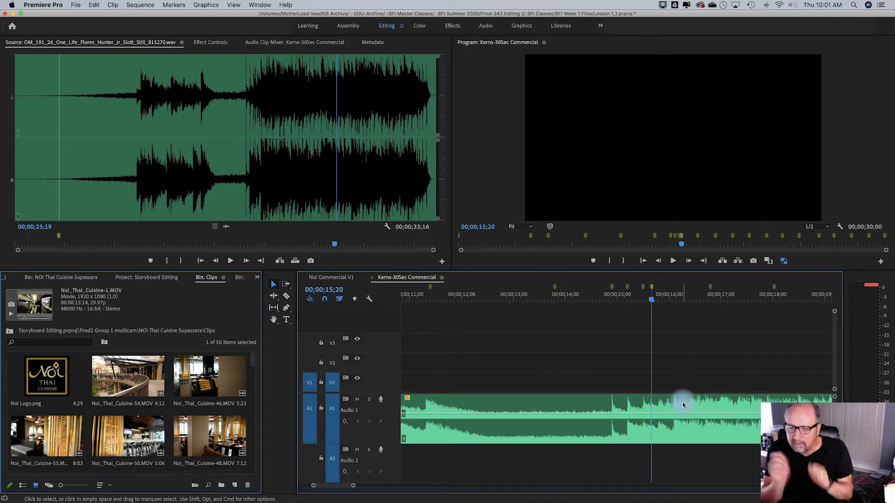
pyautogui.press('Right')
pyautogui.press('Right')
pyautogui.press('Right')
pyautogui.press('Right')
pyautogui.press('Right')
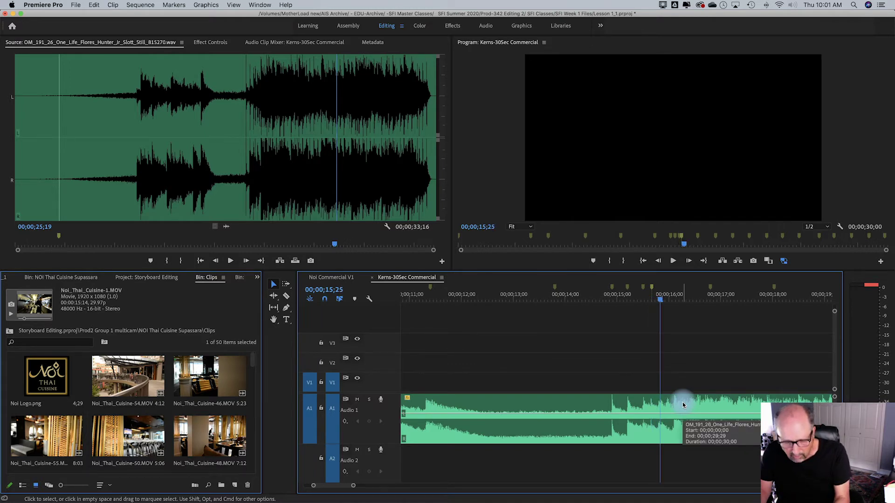
# Step: Place a sequence marker at 00;00;15;29 in the music
pyautogui.press('Right')
pyautogui.press('Right')
pyautogui.press('Right')
pyautogui.press('Right')
pyautogui.press('Right')
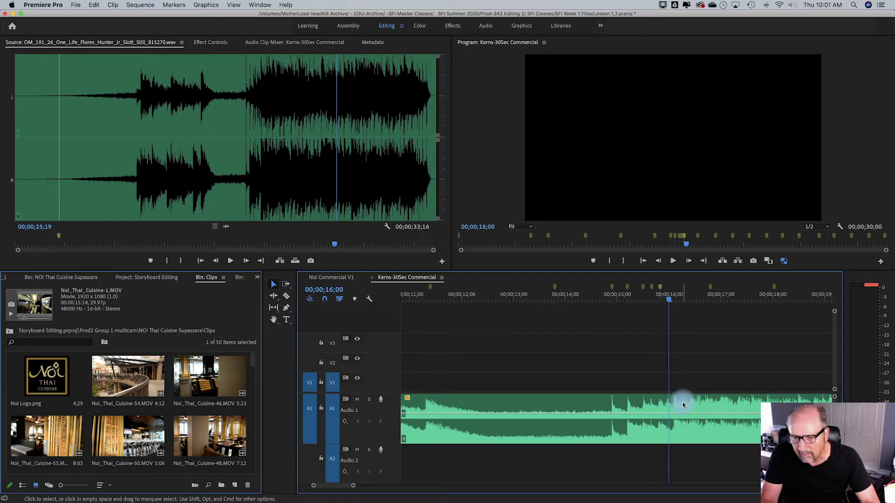
pyautogui.press('Left')
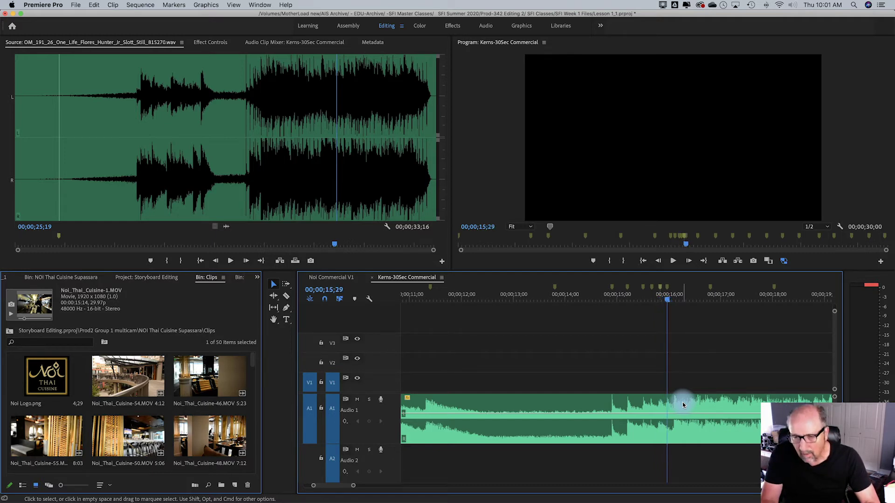
# Step: Place a sequence marker on the waveform peak at 00;00;16;03
pyautogui.press('Right')
pyautogui.press('Right')
pyautogui.press('Right')
pyautogui.press('Right')
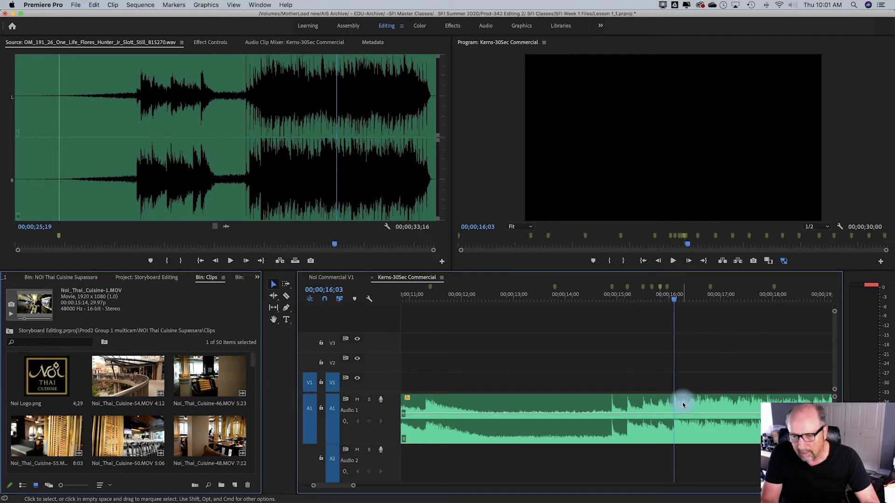
# Step: Advance through the waveform and place a sequence marker at 00;00;16;17
pyautogui.press('Right')
pyautogui.press('Right')
pyautogui.press('Right')
pyautogui.press('Right')
pyautogui.press('Right')
pyautogui.press('Right')
pyautogui.press('Right')
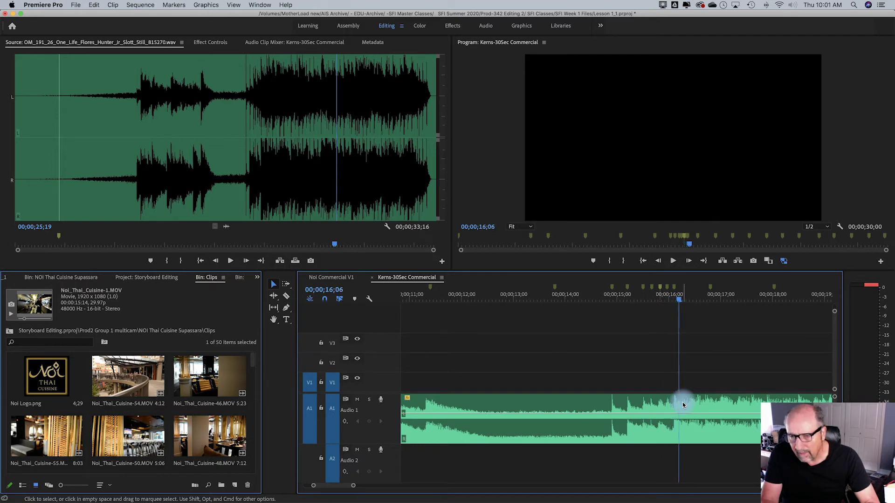
pyautogui.press('Right')
pyautogui.press('Right')
pyautogui.press('Right')
pyautogui.press('Right')
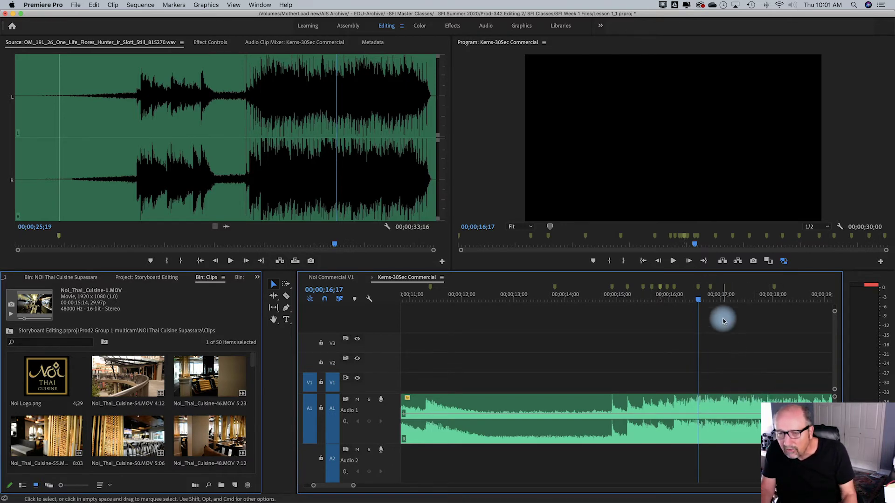
# Step: Play the music from 00;00;16;10 and again from about 00;00;18;16 to check the markers against the beats
pyautogui.click(686, 301)
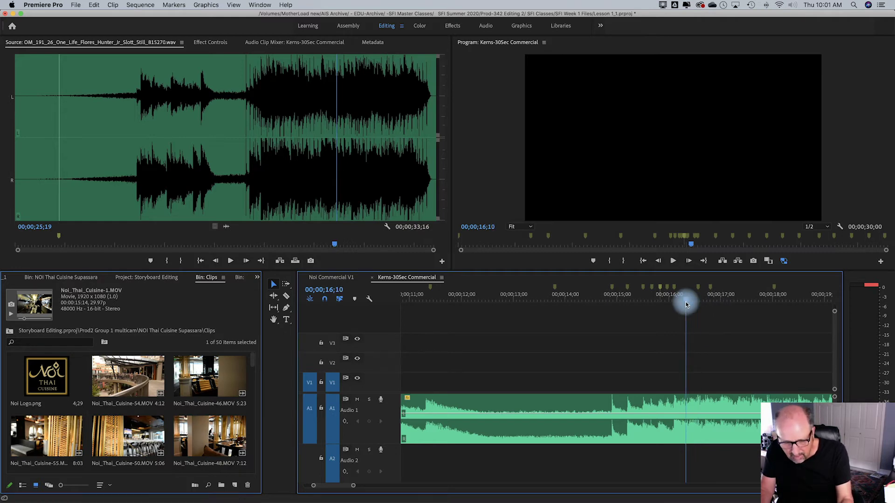
pyautogui.press('-')
pyautogui.press('-')
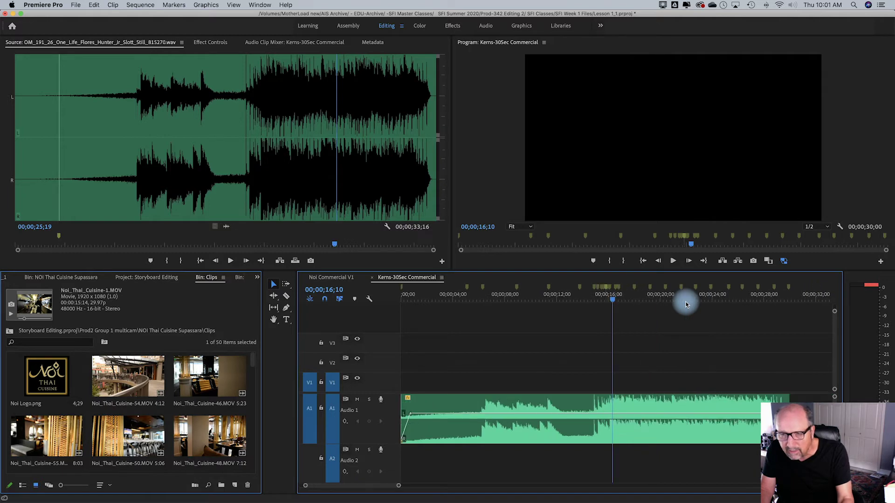
pyautogui.press('space')
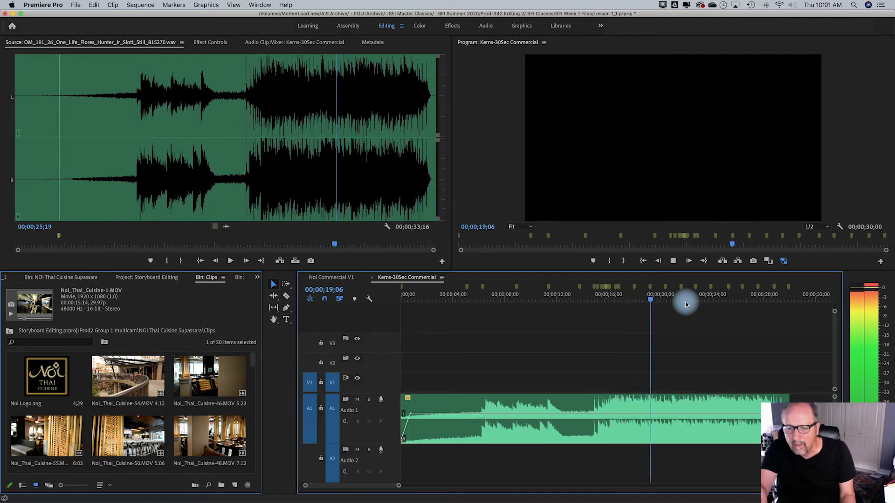
pyautogui.press('space')
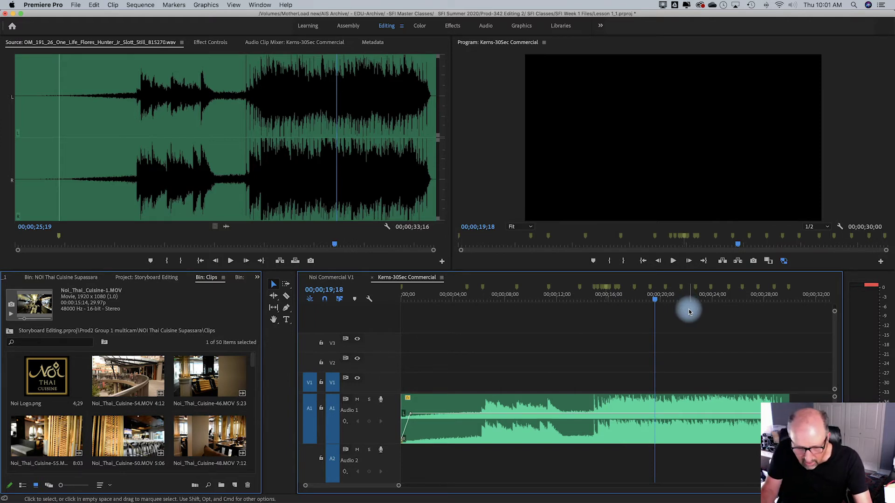
pyautogui.press('=')
pyautogui.press('=')
pyautogui.press('=')
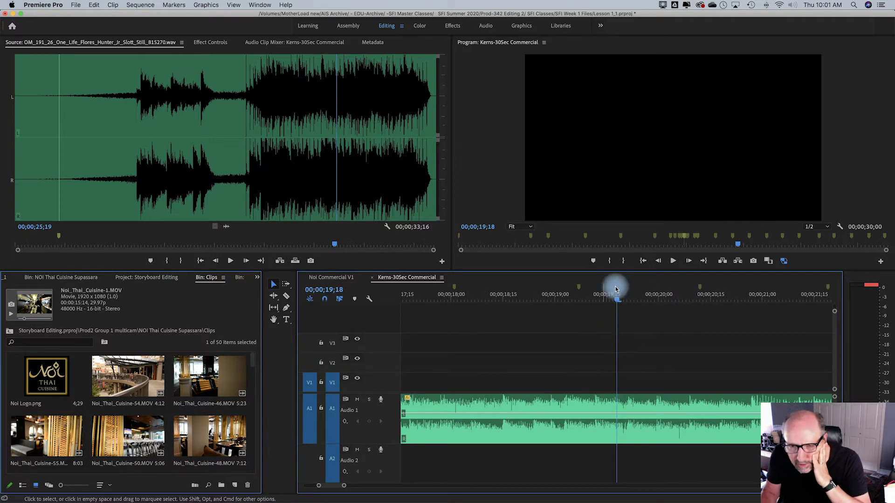
pyautogui.moveTo(617, 301); pyautogui.dragTo(509, 307)
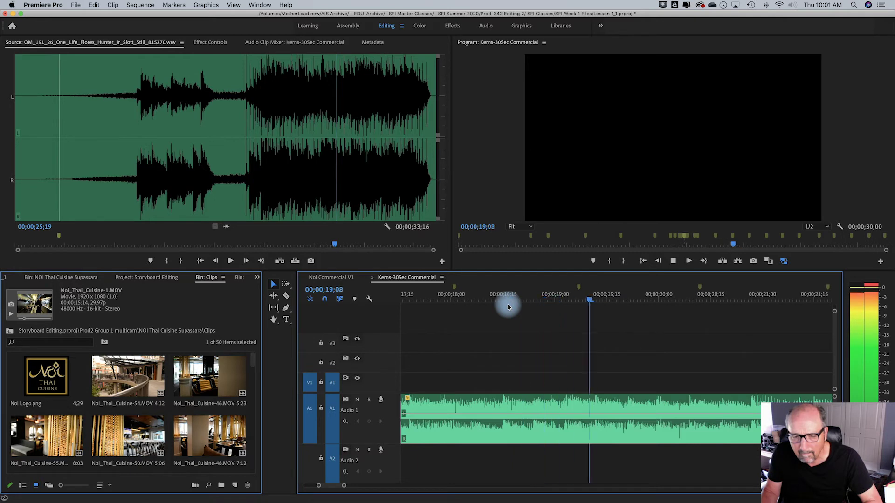
pyautogui.press('space')
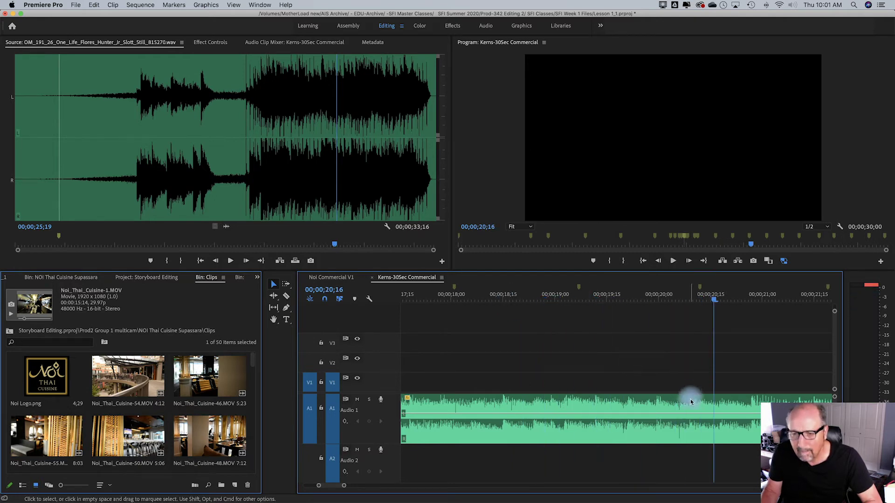
# Step: Align the two sequence markers near 20 and 19 seconds with the beats at 00;00;20;09 and 00;00;19;04, playing from 00;00;18;22 to check
pyautogui.click(690, 294)
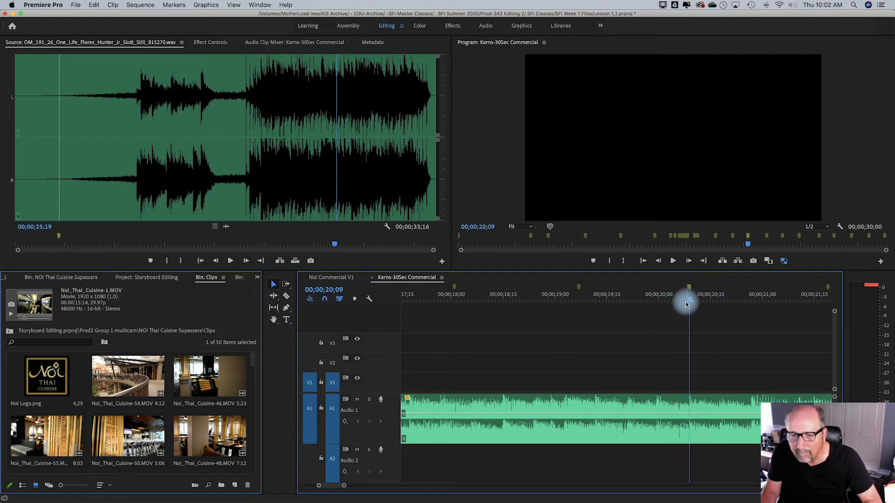
pyautogui.moveTo(688, 301); pyautogui.dragTo(526, 302)
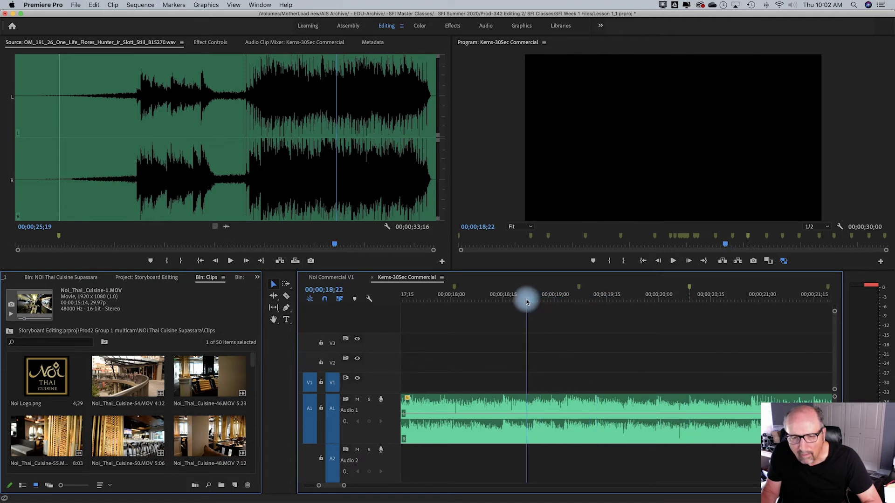
pyautogui.press('space')
pyautogui.press('space')
pyautogui.moveTo(603, 299); pyautogui.dragTo(570, 307)
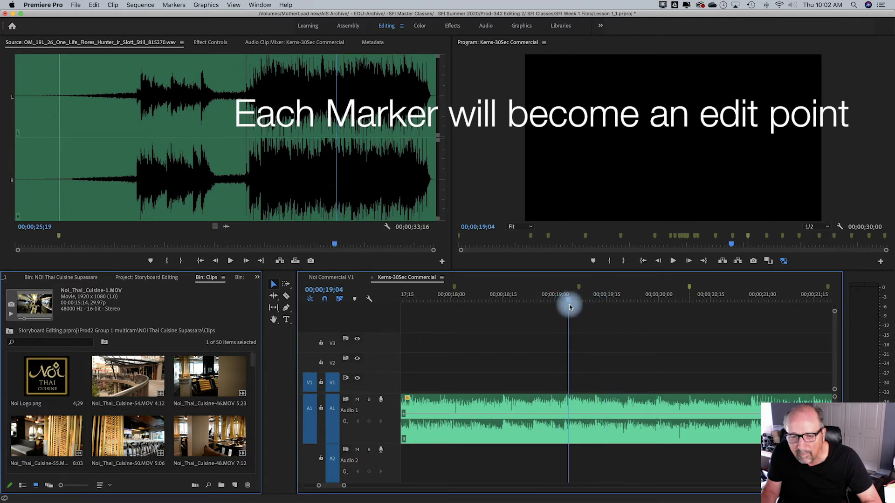
pyautogui.press('m')
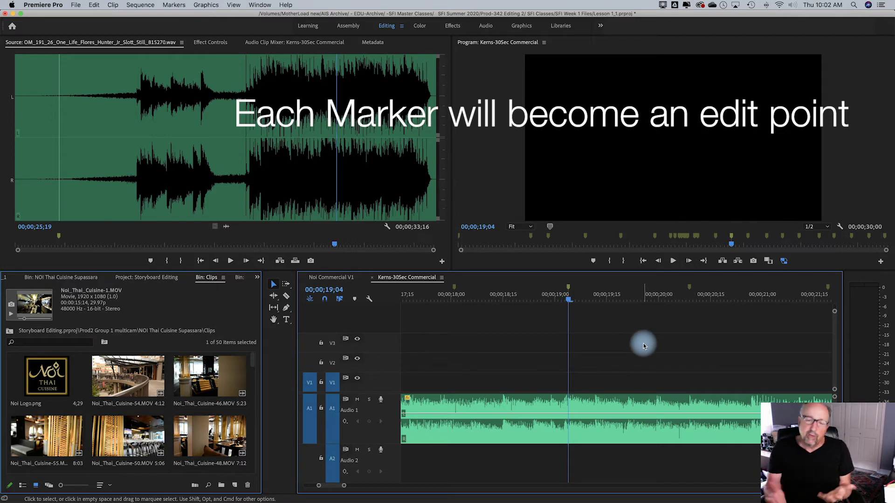
# Step: Set an earlier In point on Noi_Thai_Cuisine-54.MOV in the Clips bin, extending the clip to 7:02
pyautogui.scroll(-15, 643, 346)
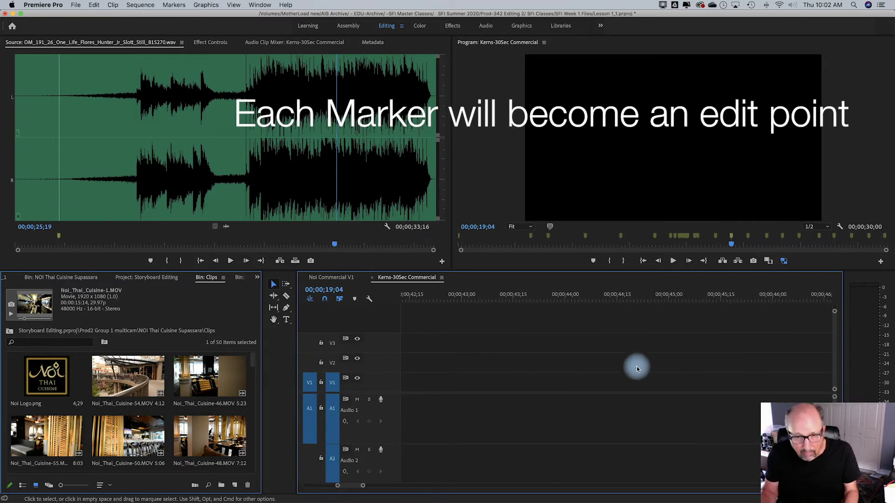
pyautogui.press('\\')
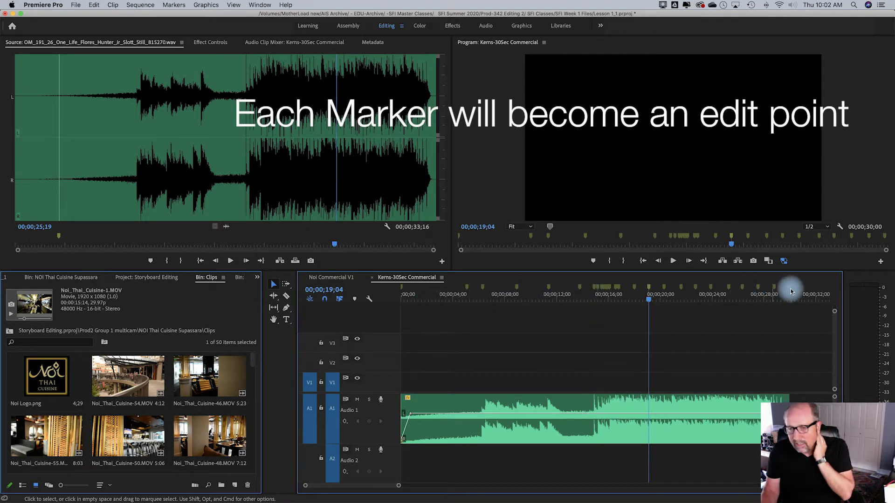
pyautogui.click(156, 377)
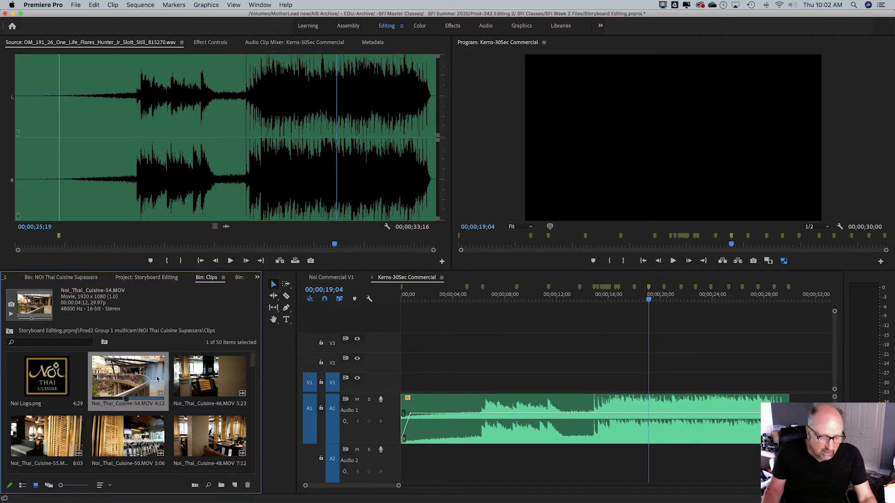
pyautogui.press('`')
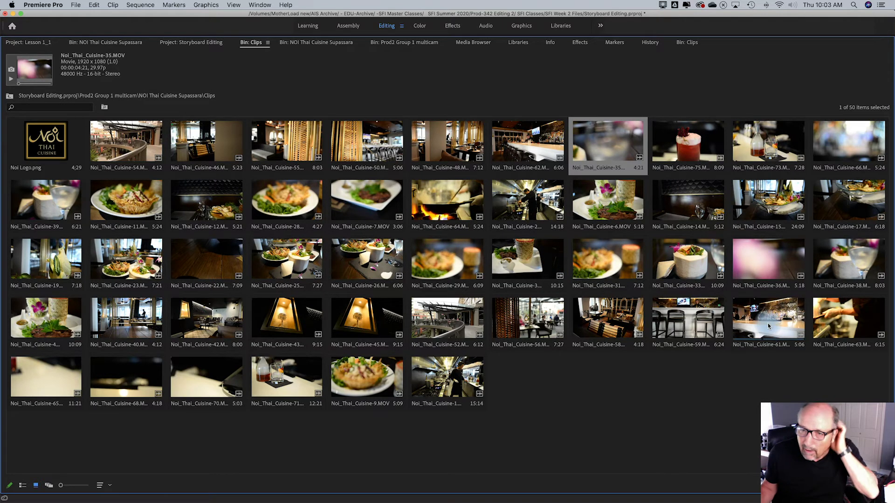
pyautogui.click(135, 141)
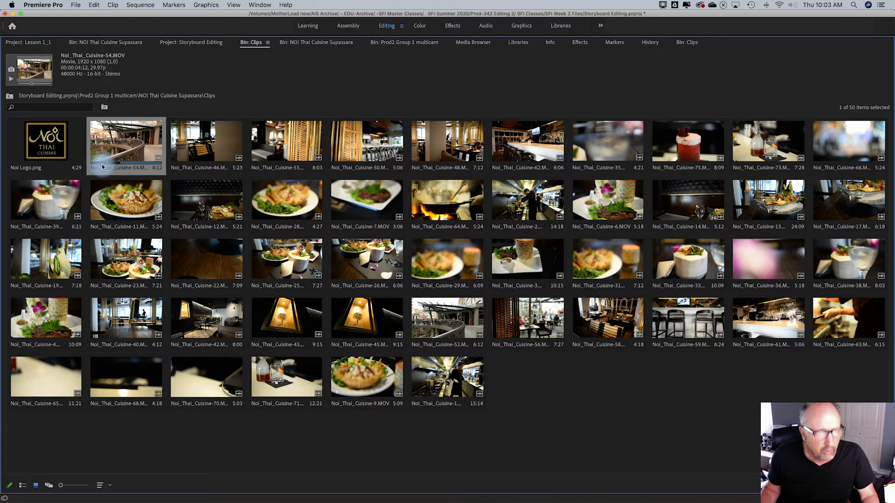
pyautogui.press('i')
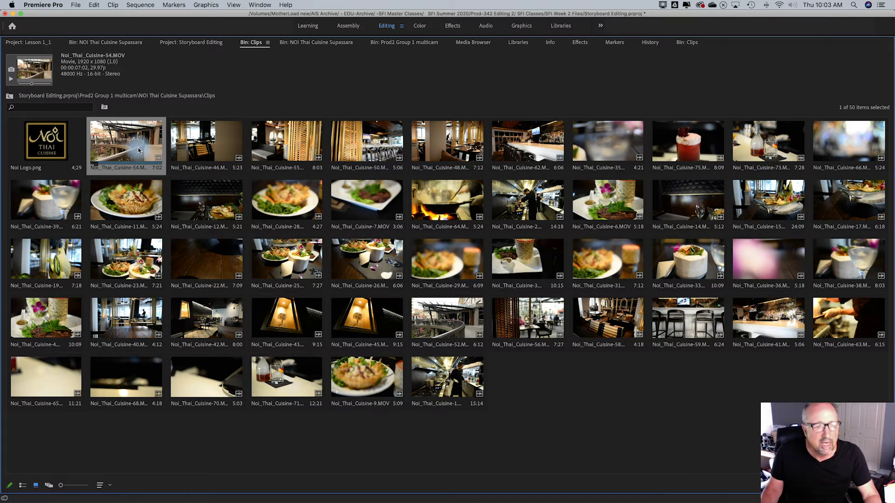
# Step: Select the storyboard clips from Noi_Thai_Cuisine-54 through Noi_Thai_Cuisine-36 and move the sequence playhead to 00;00;00;00
pyautogui.keyDown('shift'); pyautogui.click(781, 269); pyautogui.keyUp('shift')
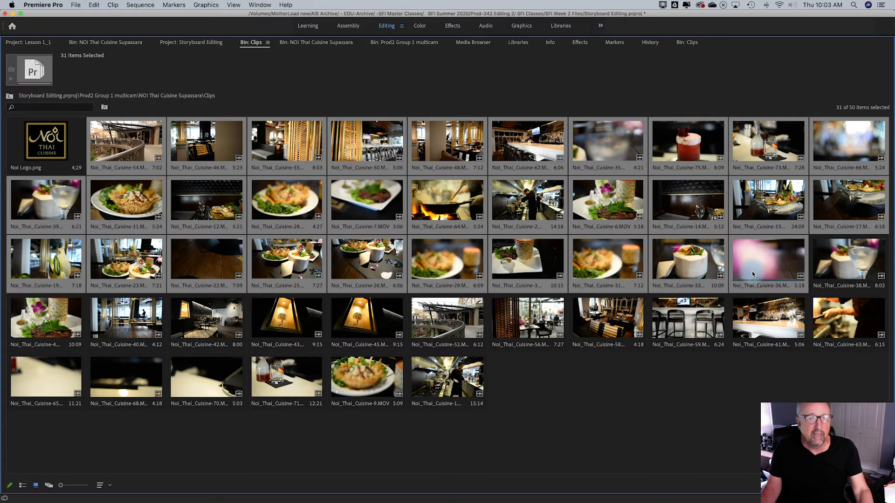
pyautogui.press('`')
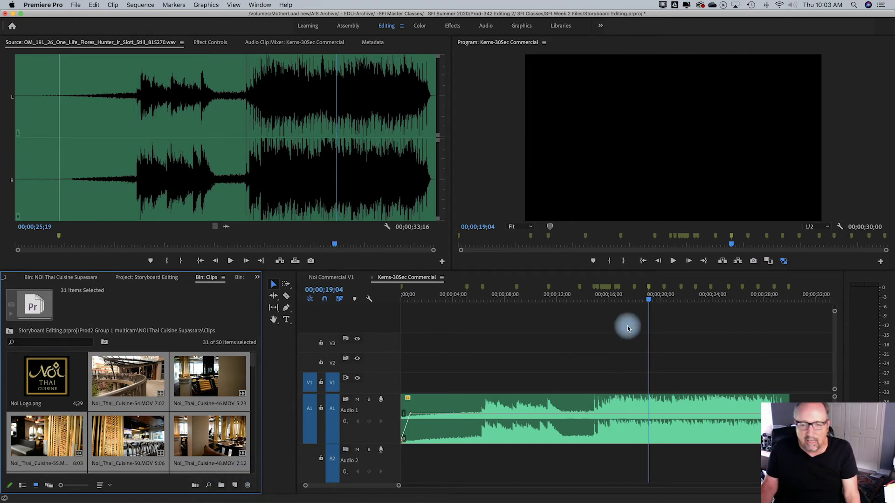
pyautogui.moveTo(648, 302); pyautogui.dragTo(402, 308)
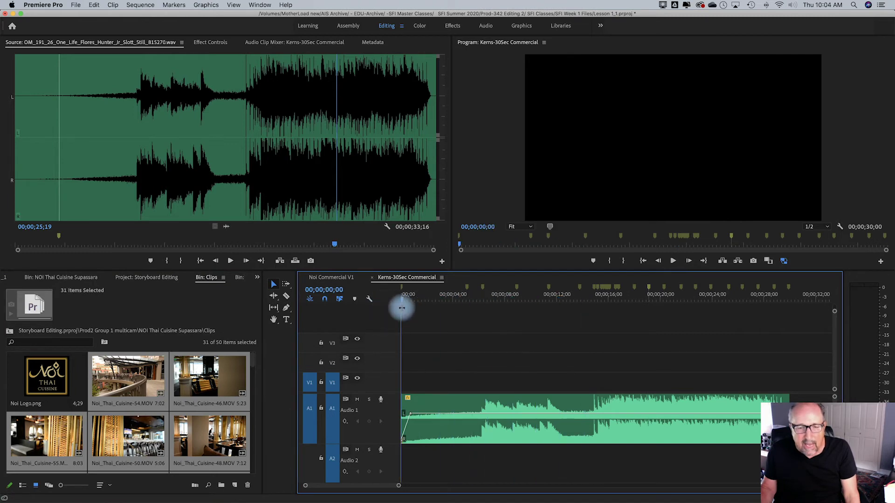
# Step: Start Automate To Sequence for the selected clips, keeping Selection Order and setting the clip overlap to 0 frames
pyautogui.click(195, 488)
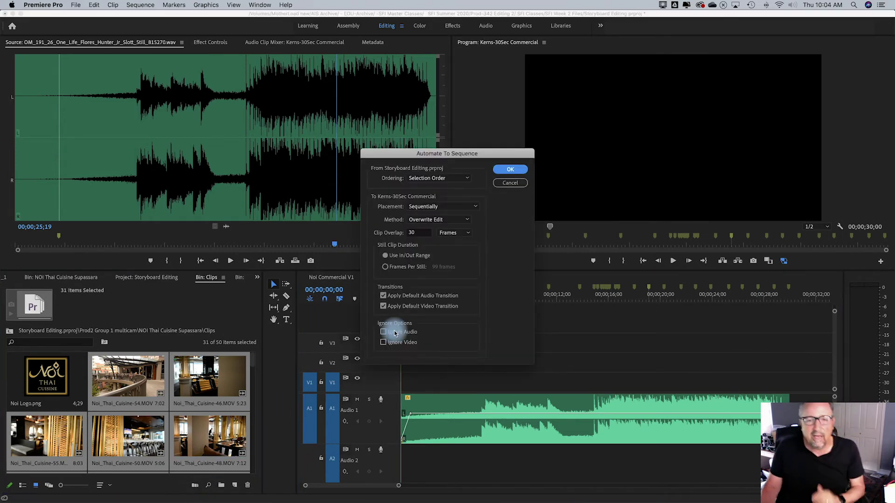
pyautogui.moveTo(492, 155); pyautogui.dragTo(601, 104)
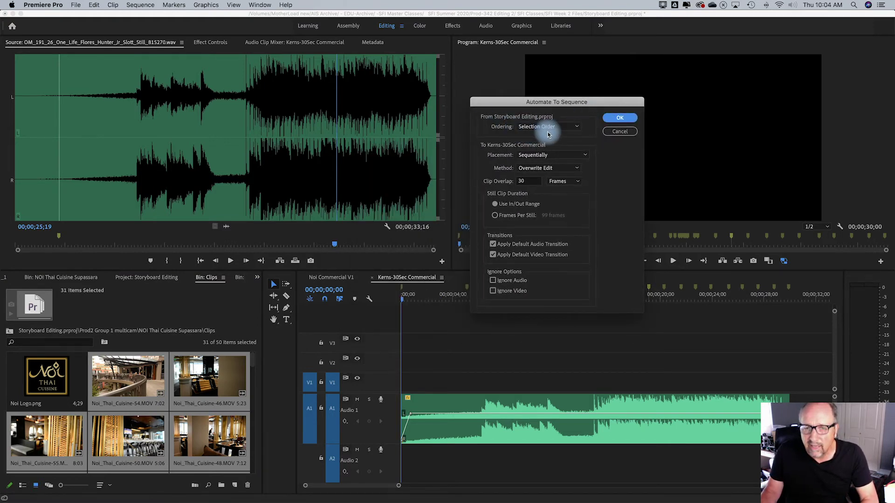
pyautogui.click(577, 126)
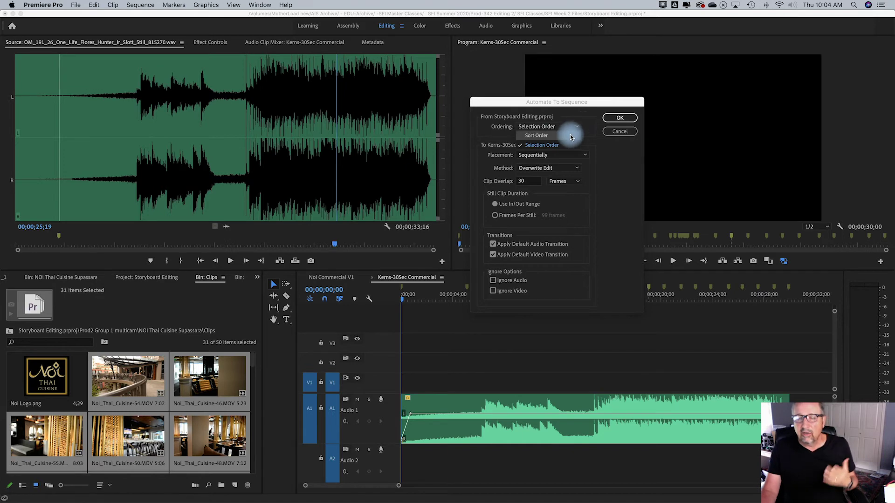
pyautogui.click(577, 127)
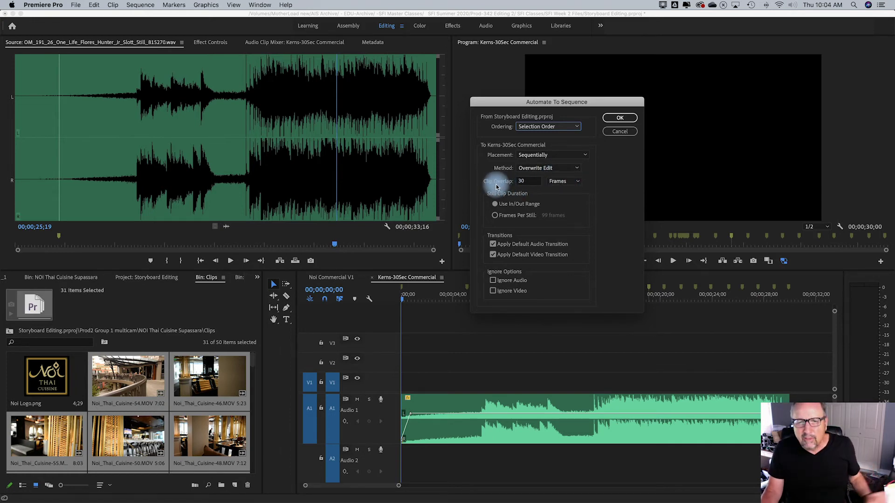
pyautogui.click(578, 182)
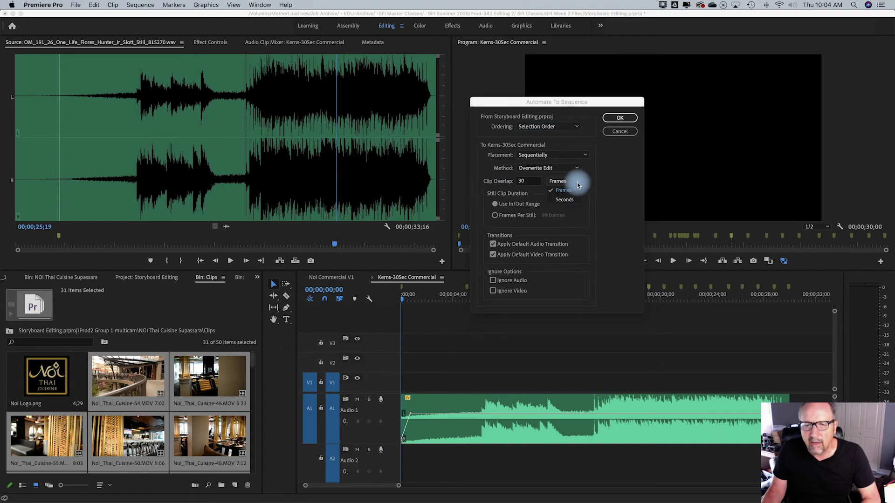
pyautogui.click(524, 183)
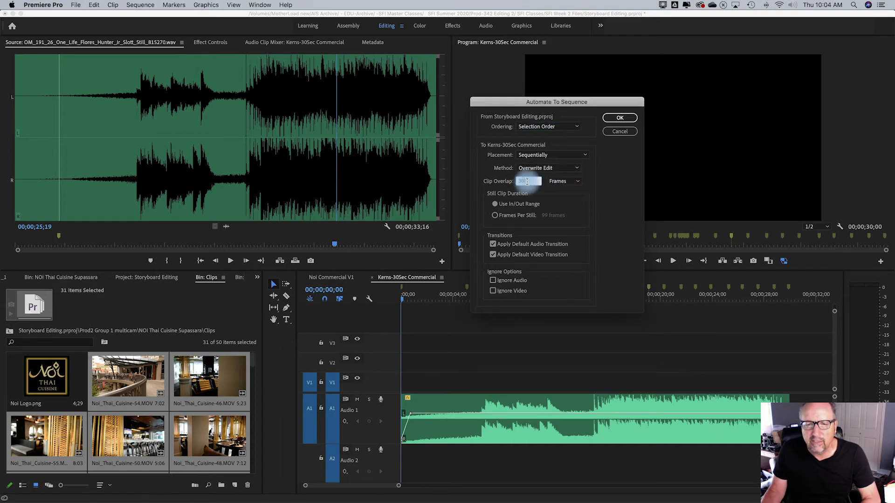
pyautogui.write('0')
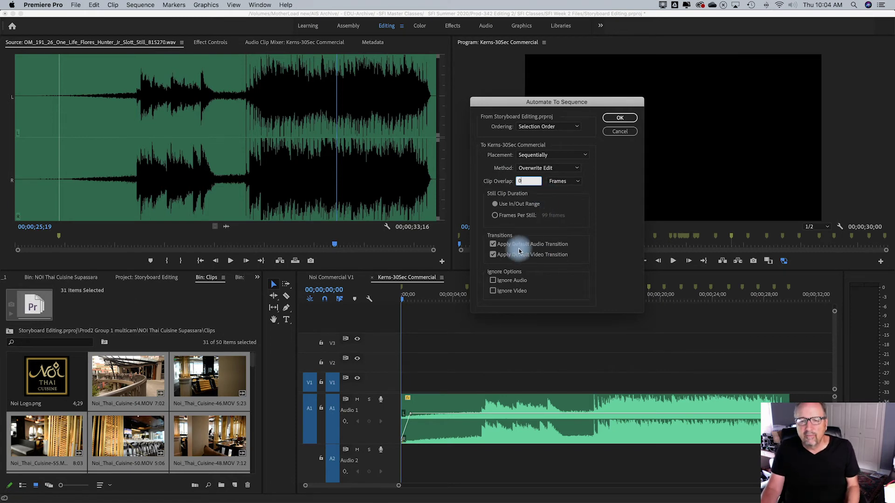
# Step: Turn off the default audio and video transitions and set the clip placement to At Unnumbered Markers
pyautogui.click(493, 255)
pyautogui.click(491, 245)
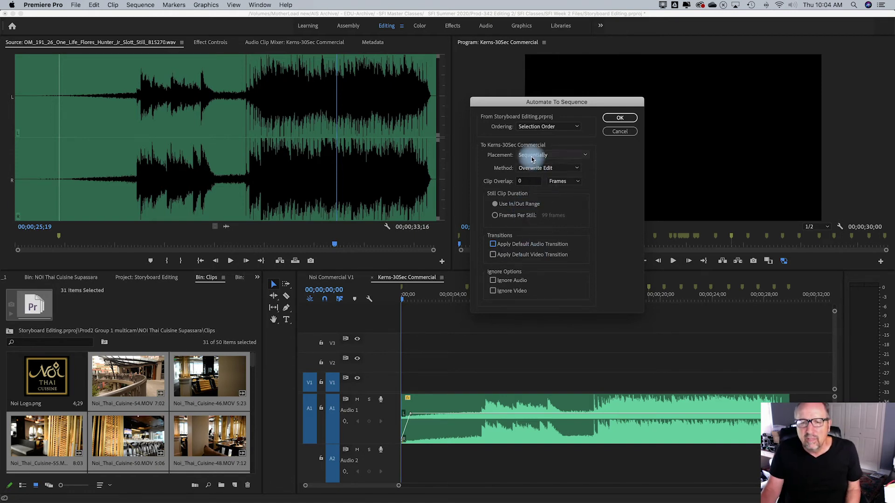
pyautogui.click(583, 156)
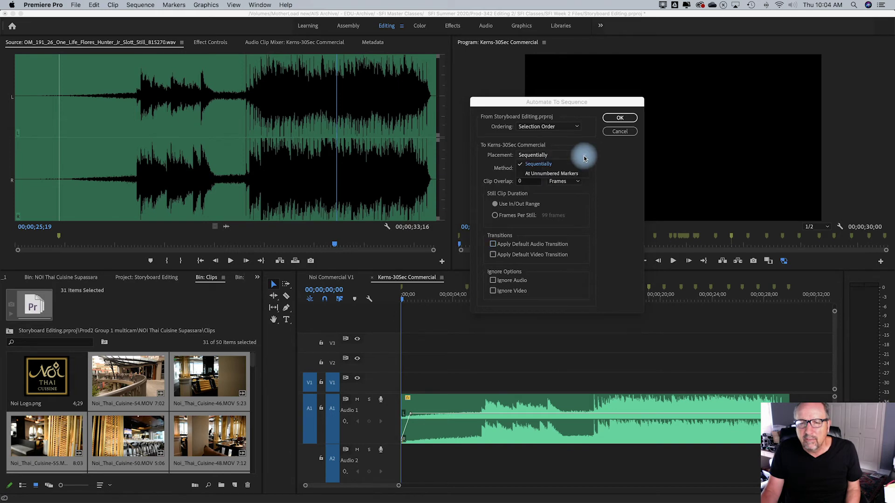
pyautogui.click(553, 175)
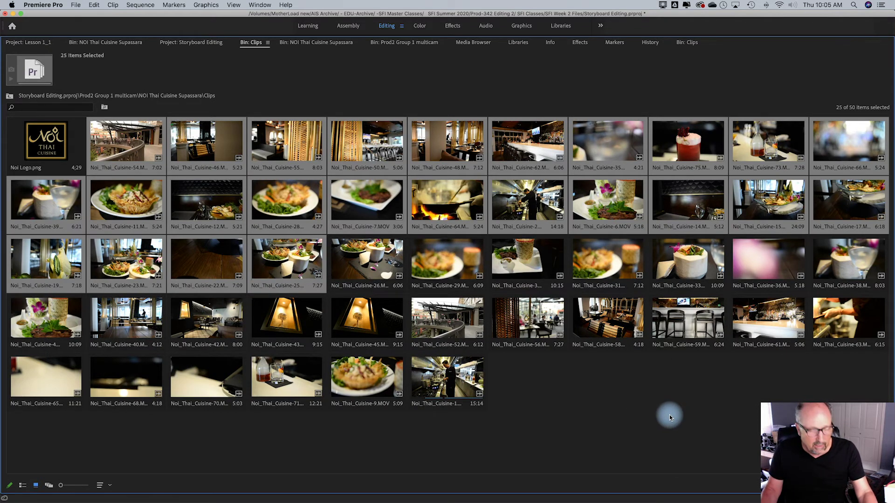
# Step: Disable the source audio patch for A1 and lock the Audio 1 music track
pyautogui.press('`')
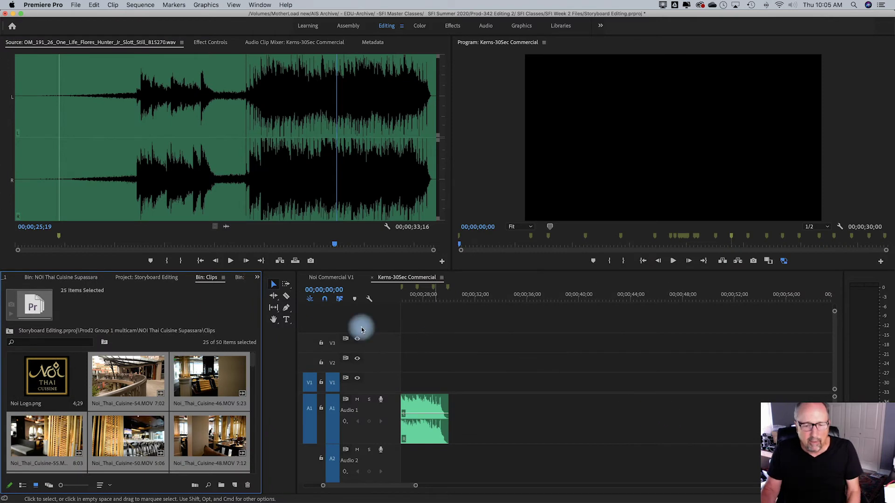
pyautogui.click(309, 415)
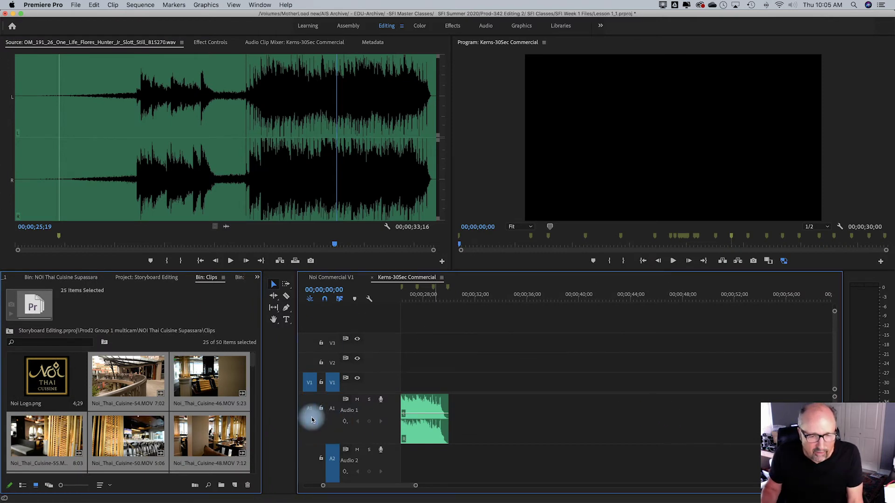
pyautogui.click(321, 408)
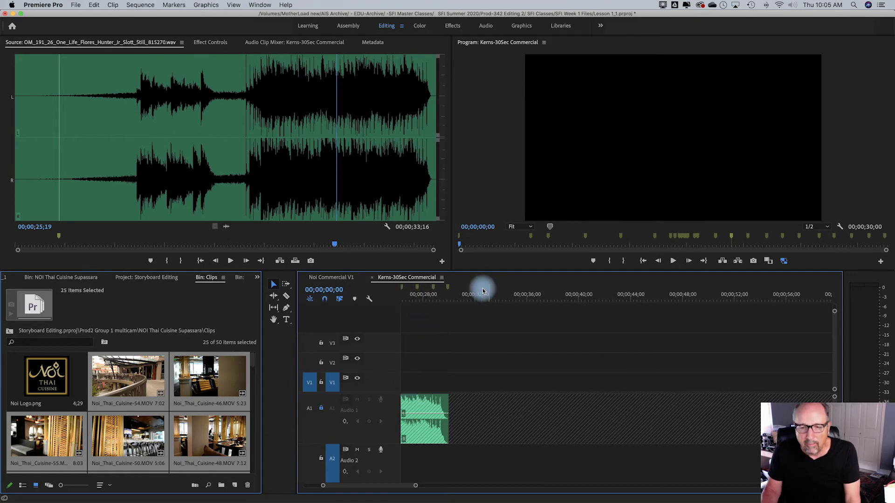
# Step: Automate the selected clips to the sequence at the unnumbered markers in Selection Order with Overwrite Edit, ignoring their audio
pyautogui.press('Home')
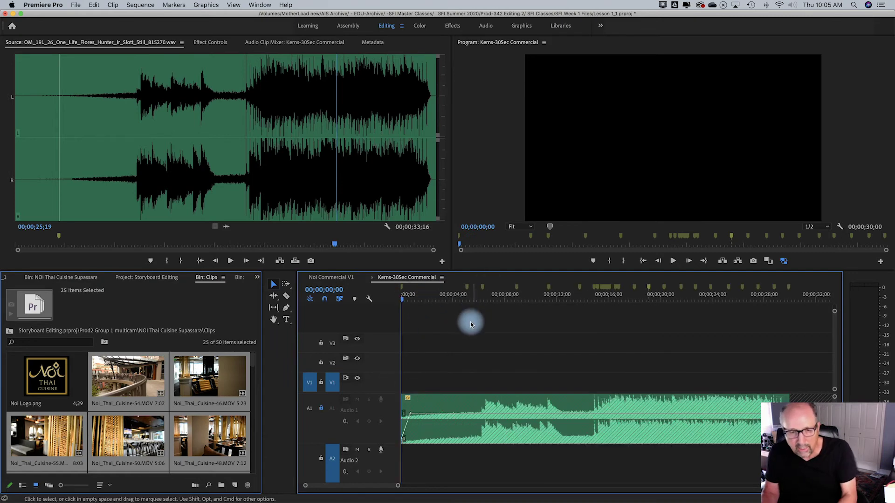
pyautogui.click(193, 488)
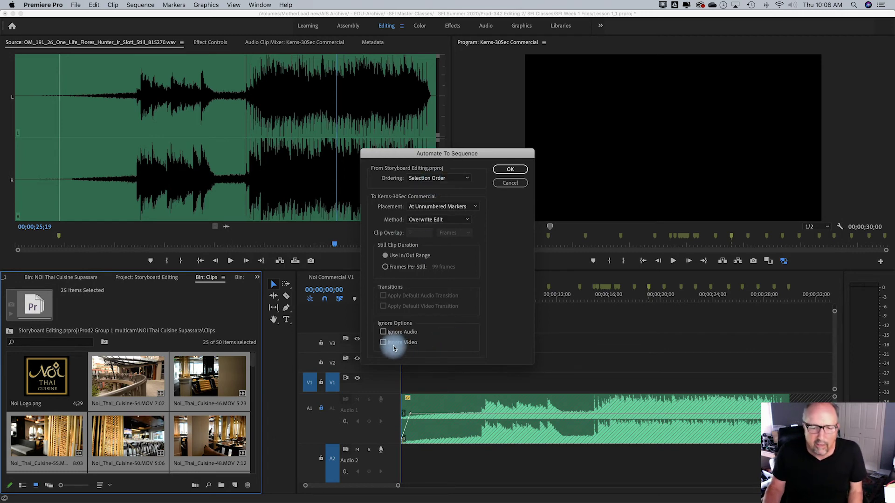
pyautogui.click(383, 332)
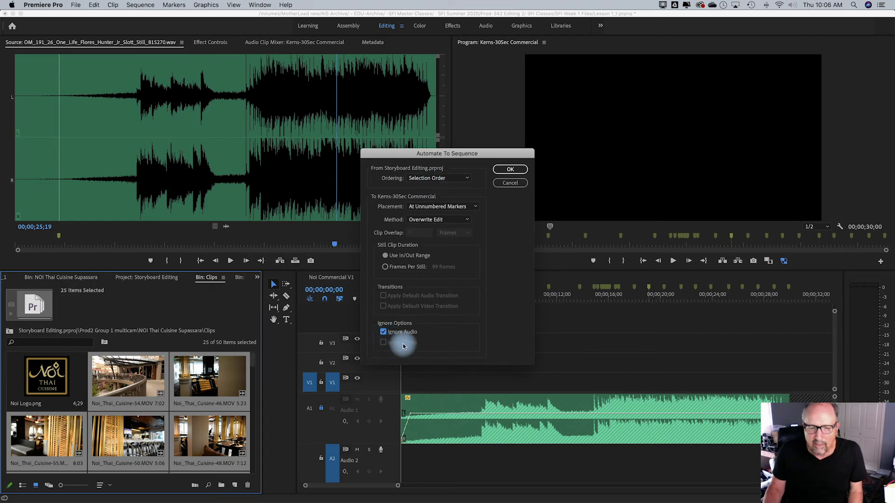
pyautogui.click(510, 170)
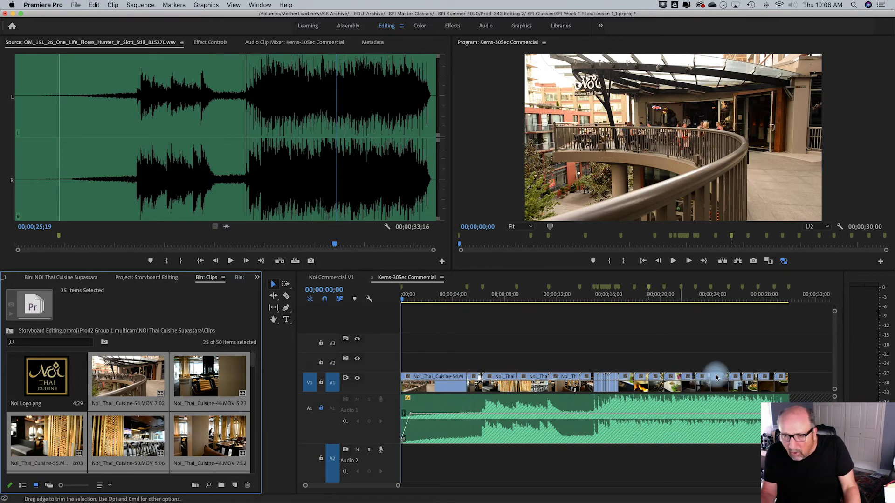
# Step: Review the assembled edit against the markers, play it from the start, and move to the shot at 00;00;28;12
pyautogui.hscroll(2, 716, 377)
pyautogui.hscroll(1, 718, 375)
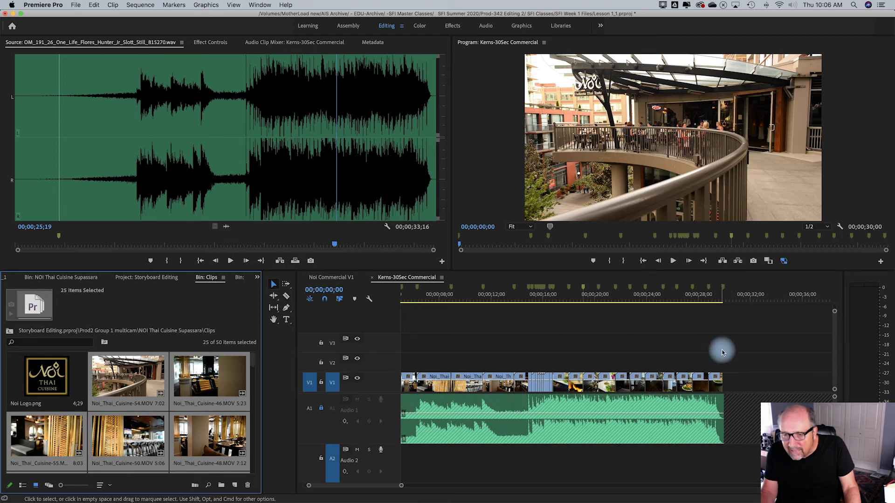
pyautogui.hscroll(-3, 522, 315)
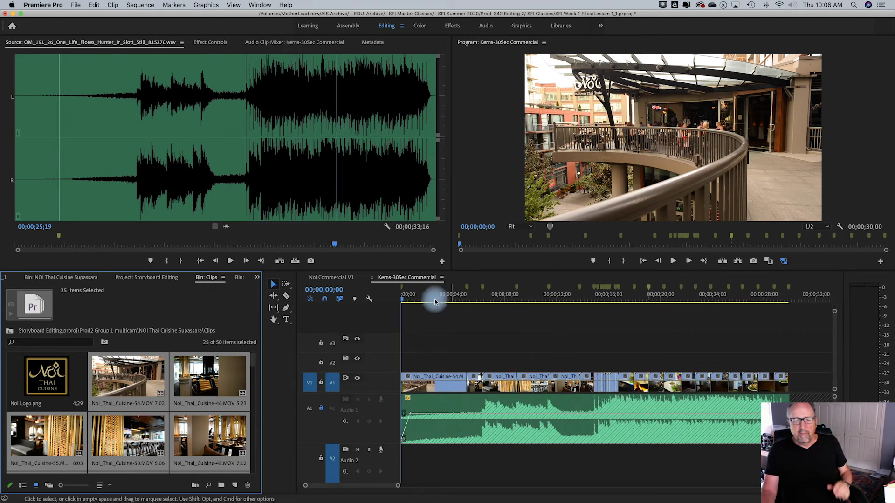
pyautogui.click(408, 301)
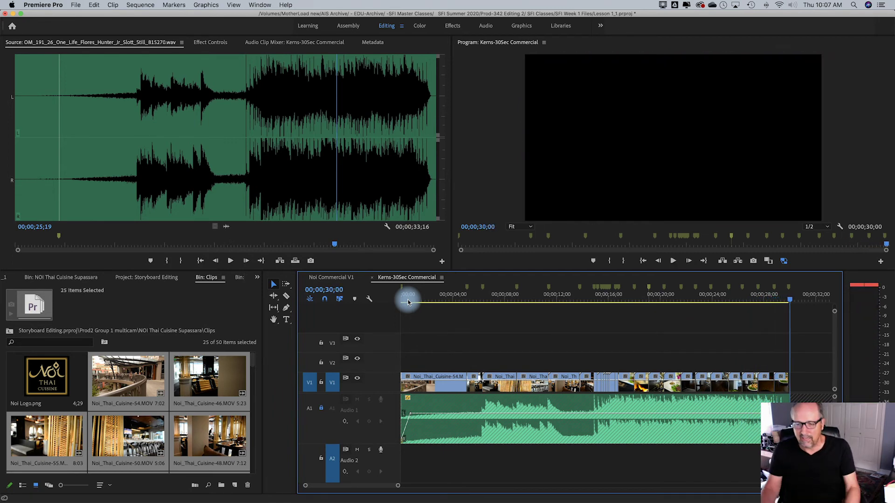
pyautogui.press('space')
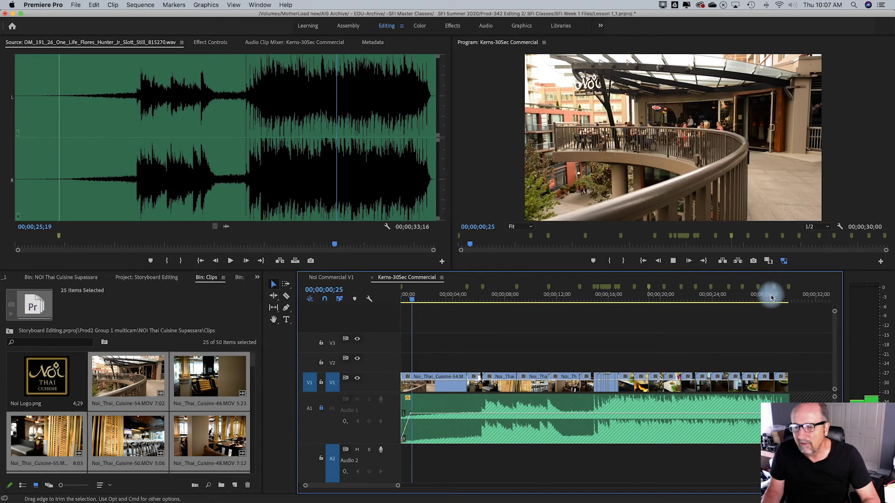
pyautogui.click(767, 298)
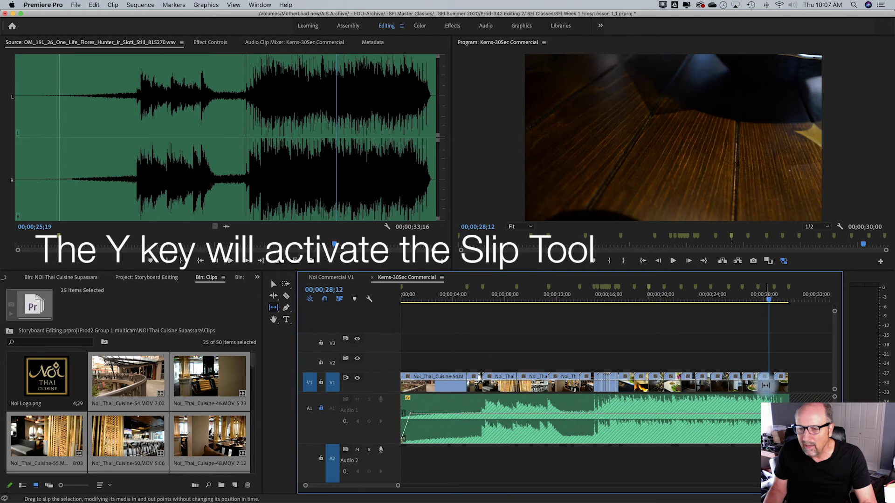
# Step: Slip the shot at 00;00;28;12 to start about 00:00:05:17 into its footage, framing the carved garnish, and play it back
pyautogui.moveTo(765, 385); pyautogui.dragTo(769, 385)
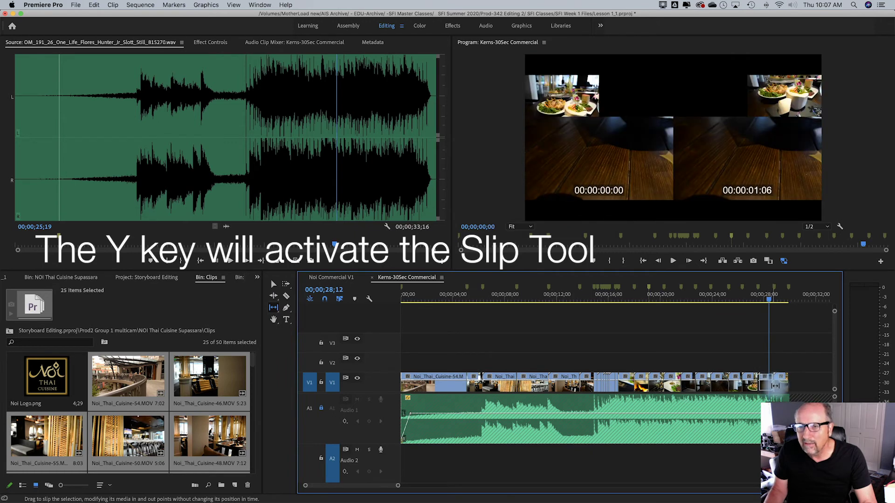
pyautogui.moveTo(753, 386); pyautogui.dragTo(716, 387)
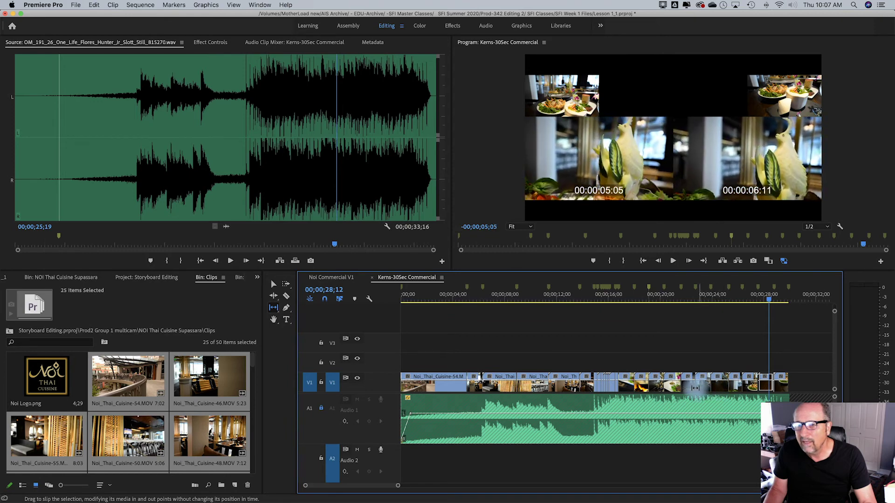
pyautogui.moveTo(697, 388); pyautogui.dragTo(713, 389)
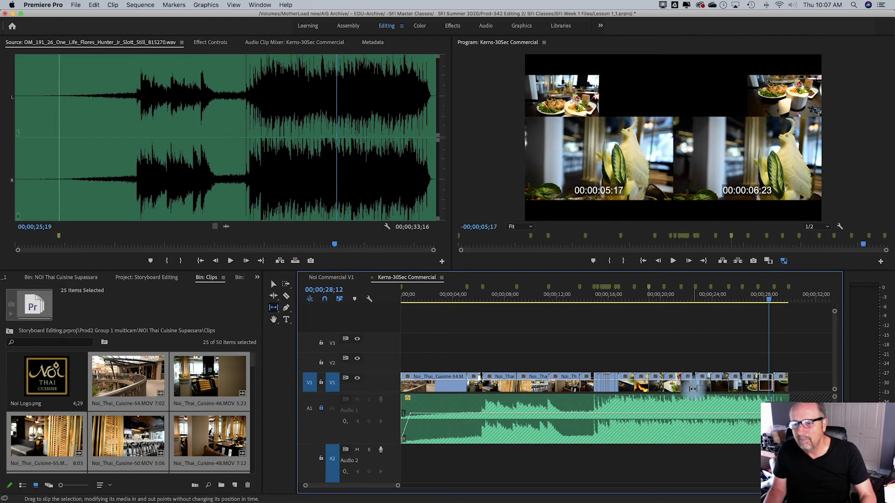
pyautogui.moveTo(693, 389); pyautogui.dragTo(694, 388)
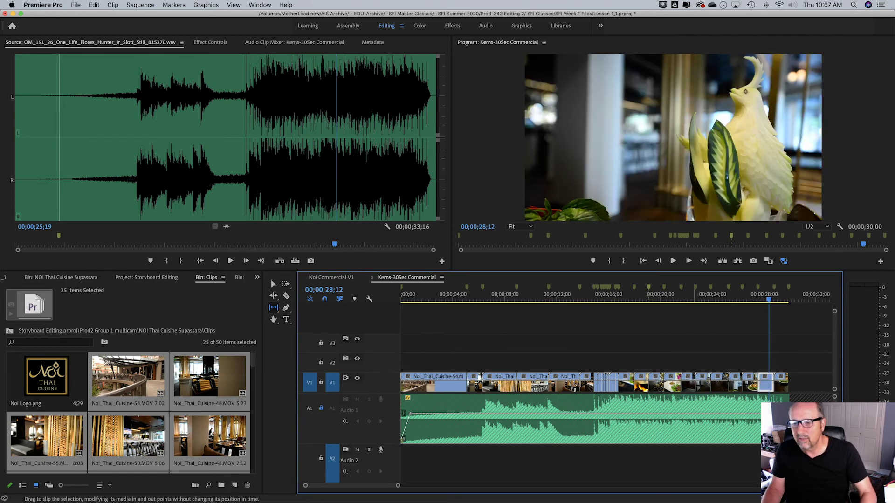
pyautogui.click(752, 299)
pyautogui.press('space')
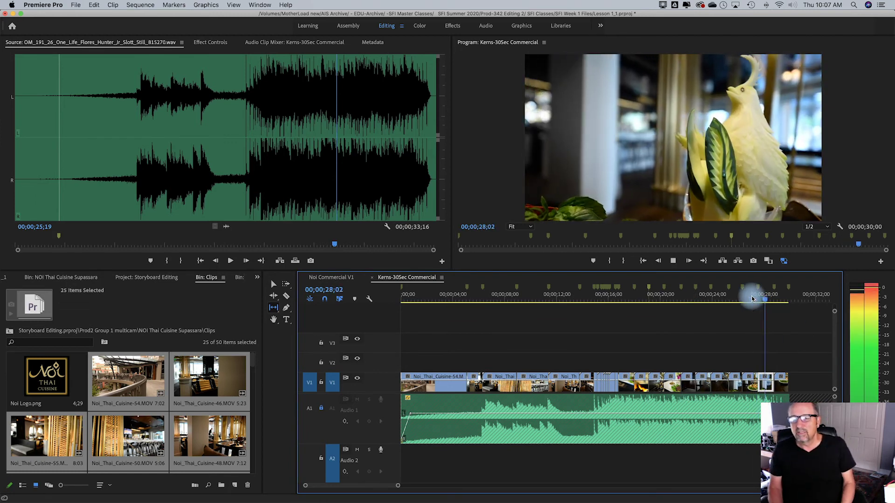
# Step: Slip the plated dishes shot at 00;00;26;29 to a later part of its footage, play it back, and save the project
pyautogui.click(750, 299)
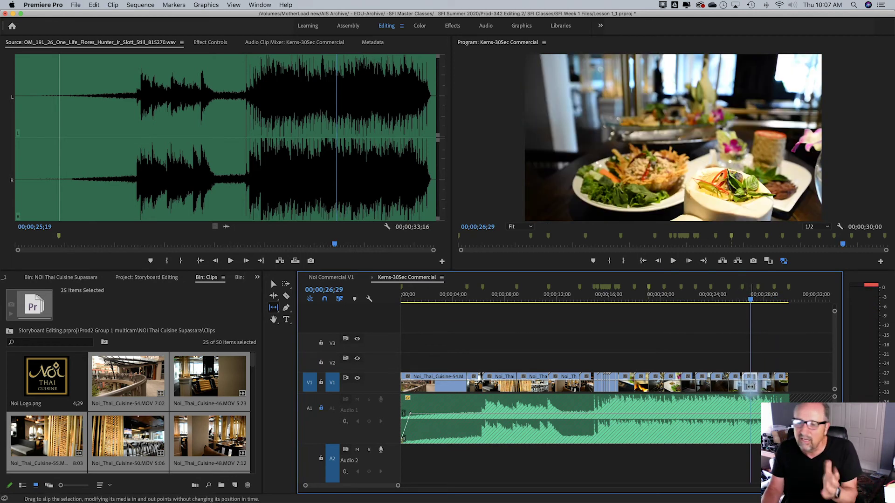
pyautogui.moveTo(749, 386); pyautogui.dragTo(707, 392)
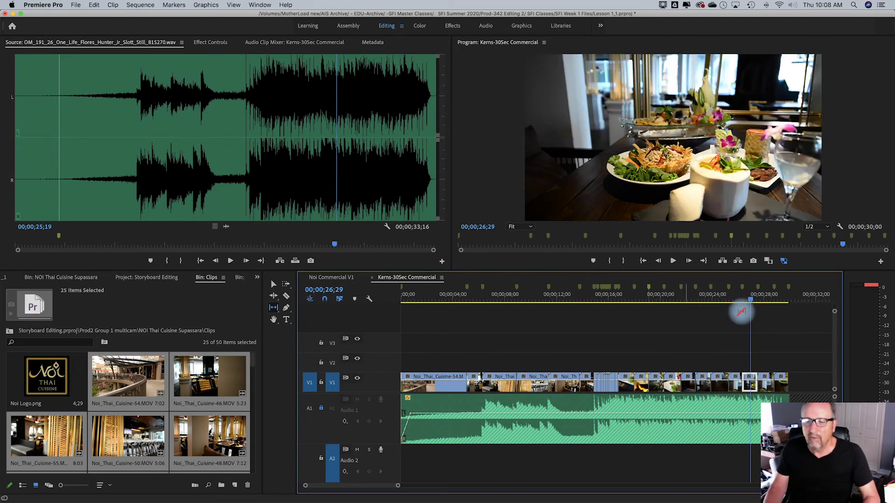
pyautogui.click(737, 297)
pyautogui.press('space')
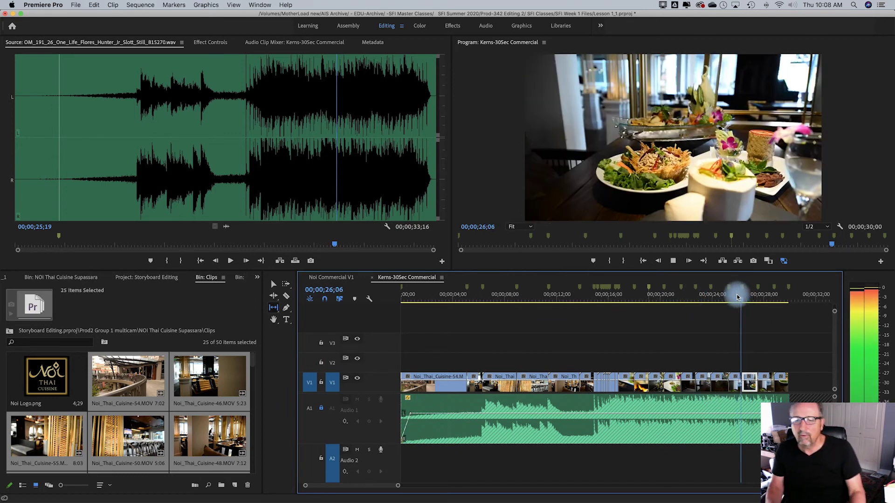
pyautogui.press('space')
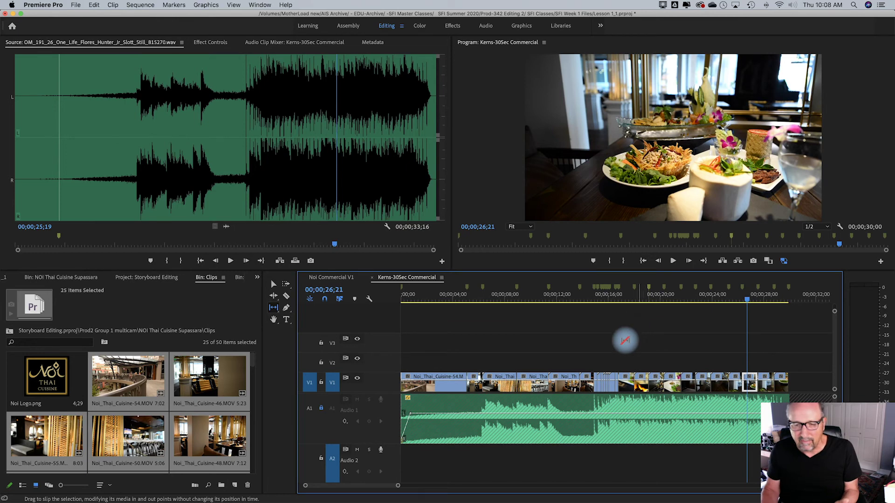
pyautogui.press('super+s')
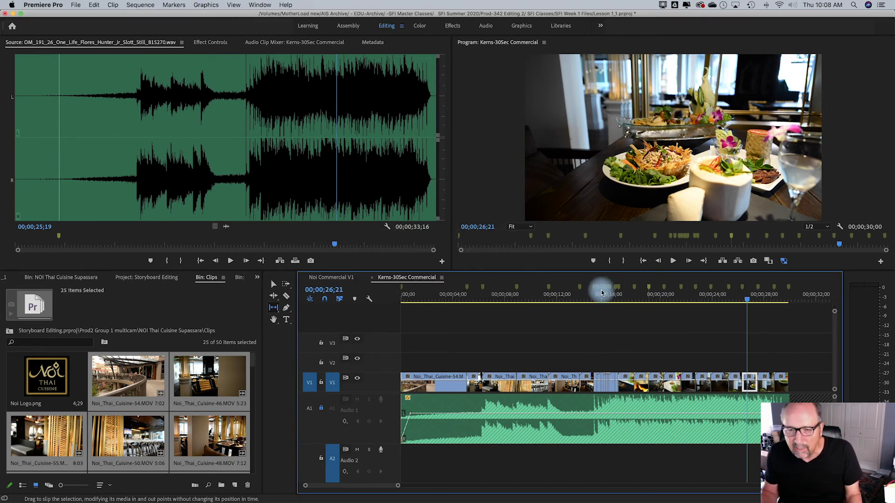
# Step: Play the rapid series of food and drink shots starting around 00;00;15;00 and increase the audio track height
pyautogui.click(597, 297)
pyautogui.press('space')
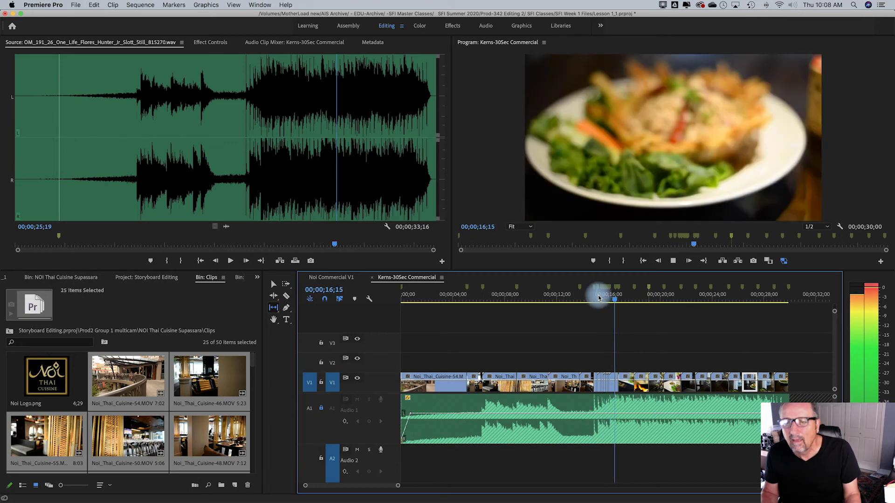
pyautogui.press('space')
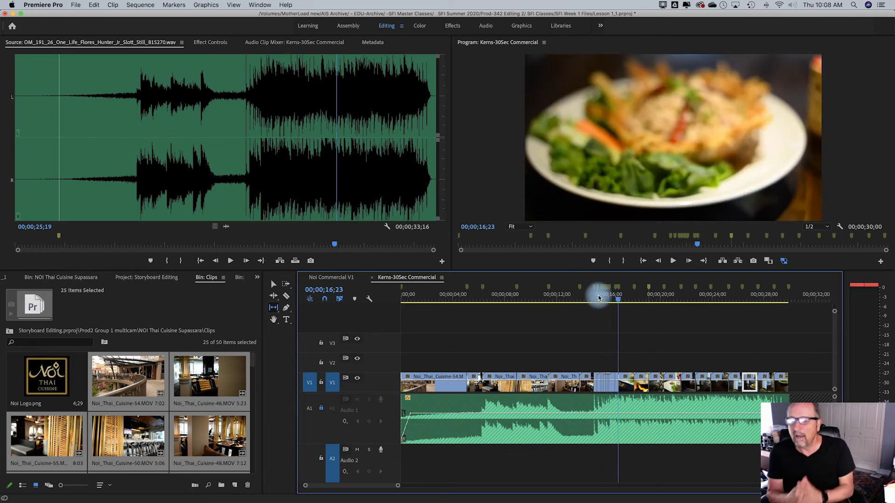
pyautogui.hotkey('alt', '=')
pyautogui.hotkey('alt', '=')
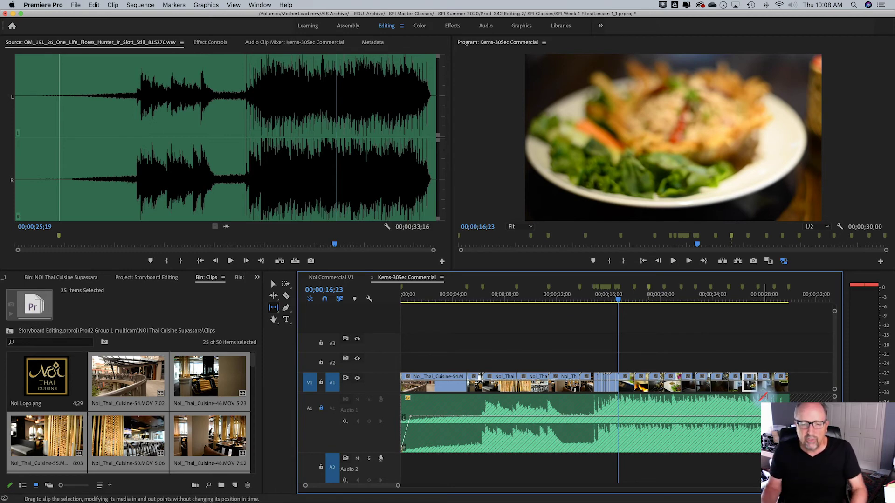
# Step: Review the interior shots from 00;00;04;21, slip the shot at 00;00;07;06 to a wider dining room view, and replay the section
pyautogui.click(463, 301)
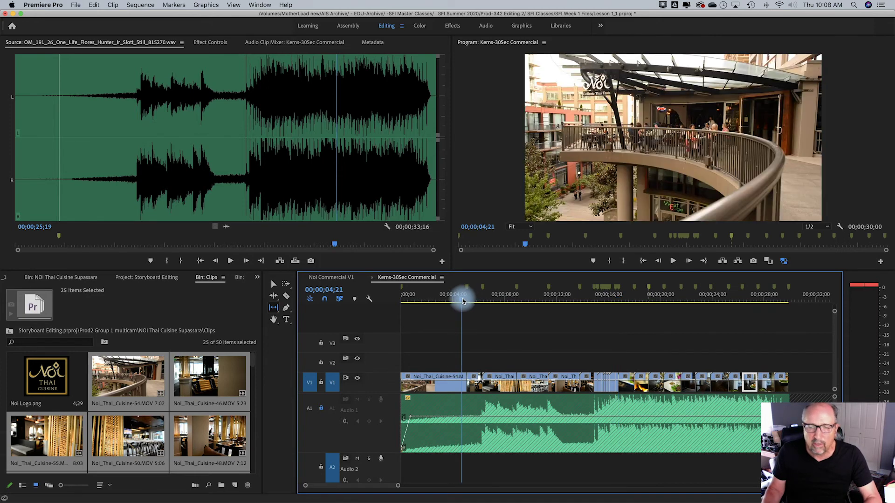
pyautogui.press('space')
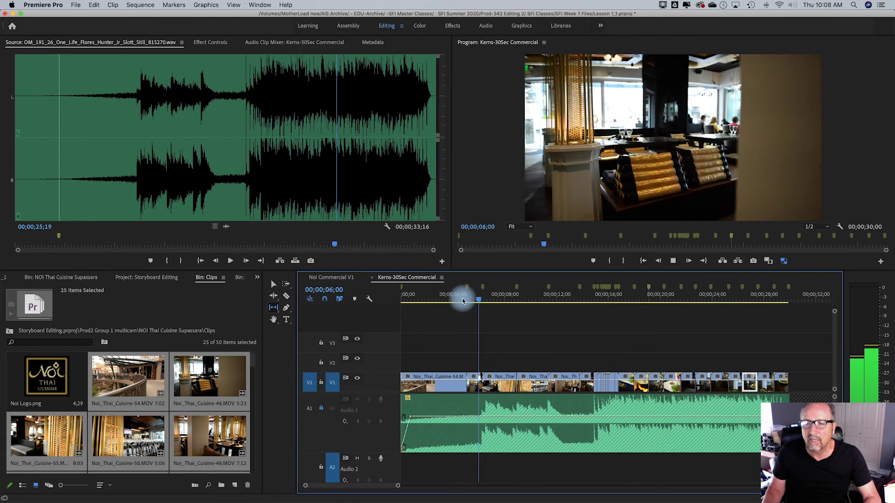
pyautogui.press('space')
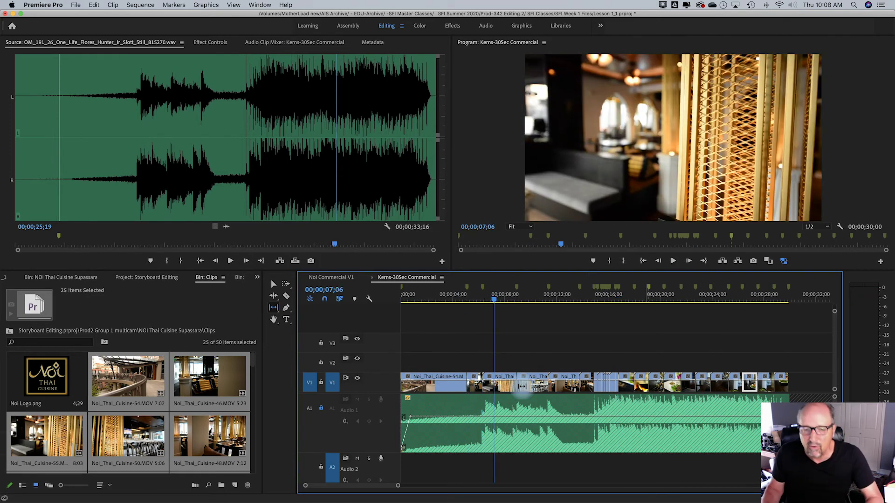
pyautogui.moveTo(495, 385); pyautogui.dragTo(429, 388)
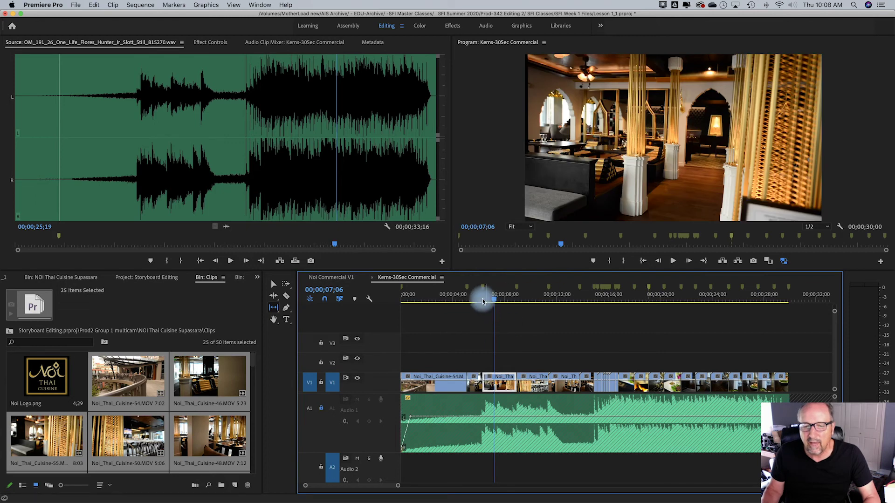
pyautogui.click(468, 297)
pyautogui.press('space')
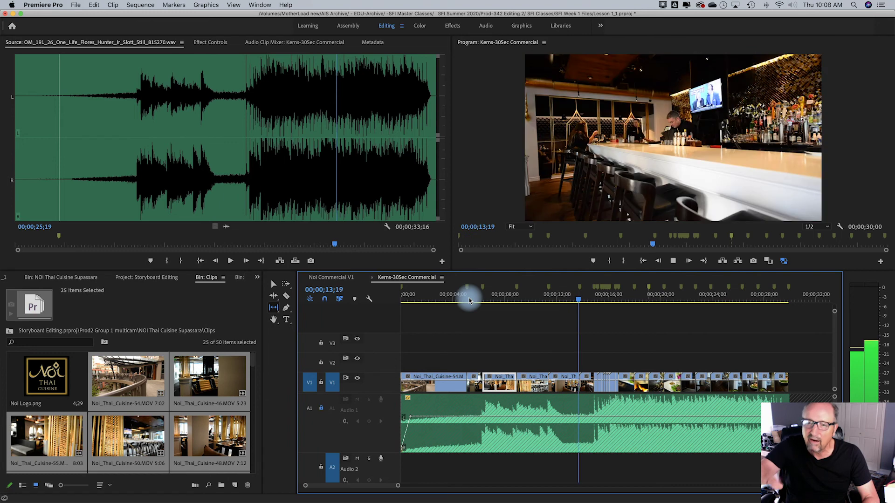
pyautogui.press('space')
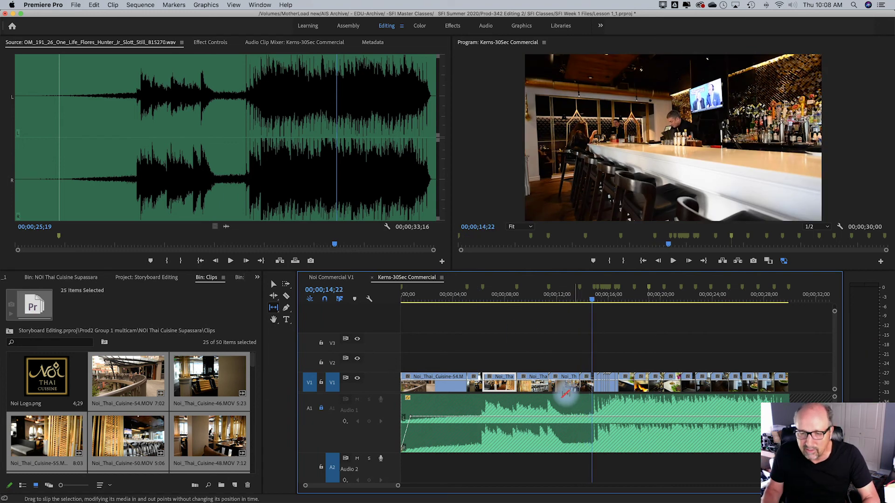
# Step: Slip the dining room shot just before the bar shot to later footage and play the section from 00;00;11;03
pyautogui.moveTo(565, 387); pyautogui.dragTo(563, 387)
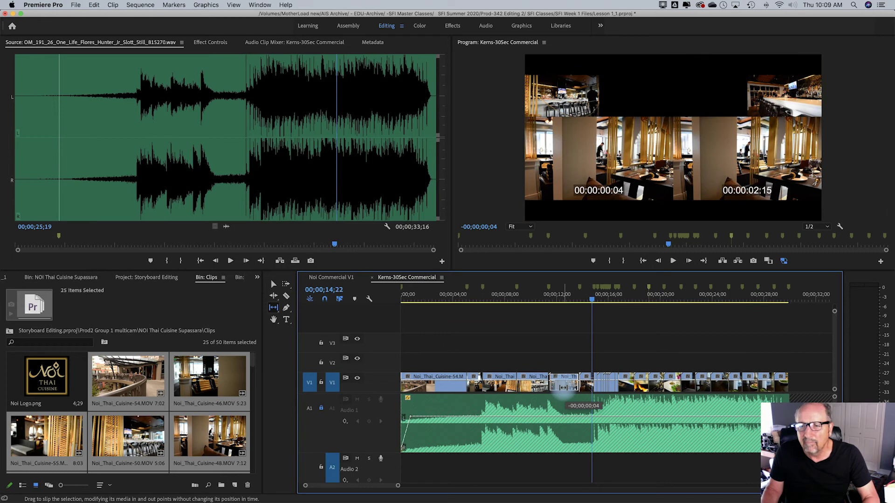
pyautogui.moveTo(553, 387); pyautogui.dragTo(578, 387)
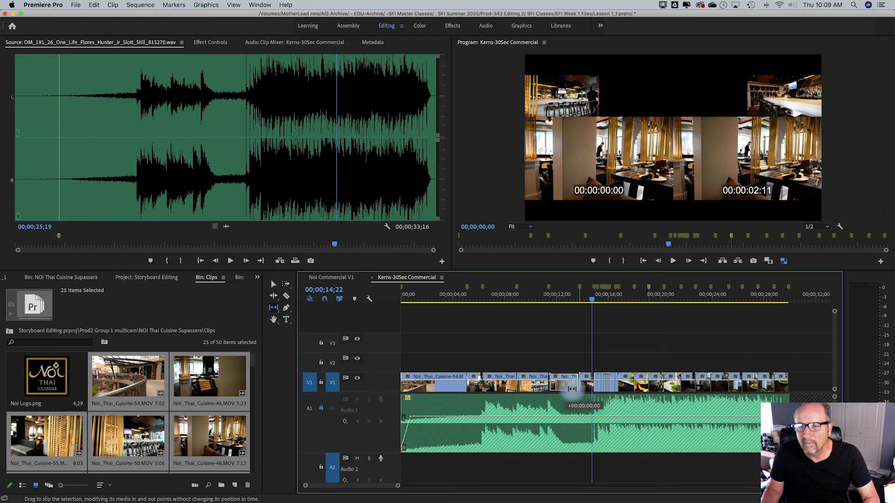
pyautogui.moveTo(562, 388); pyautogui.dragTo(522, 391)
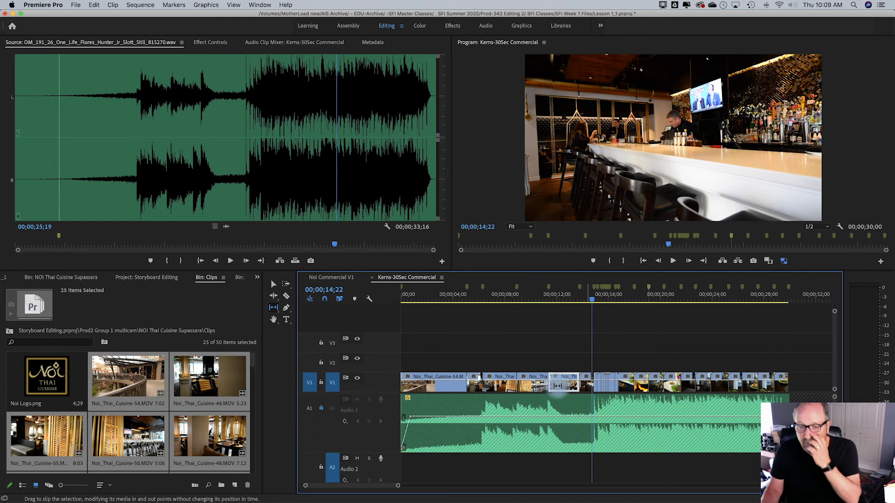
pyautogui.moveTo(542, 294); pyautogui.dragTo(546, 297)
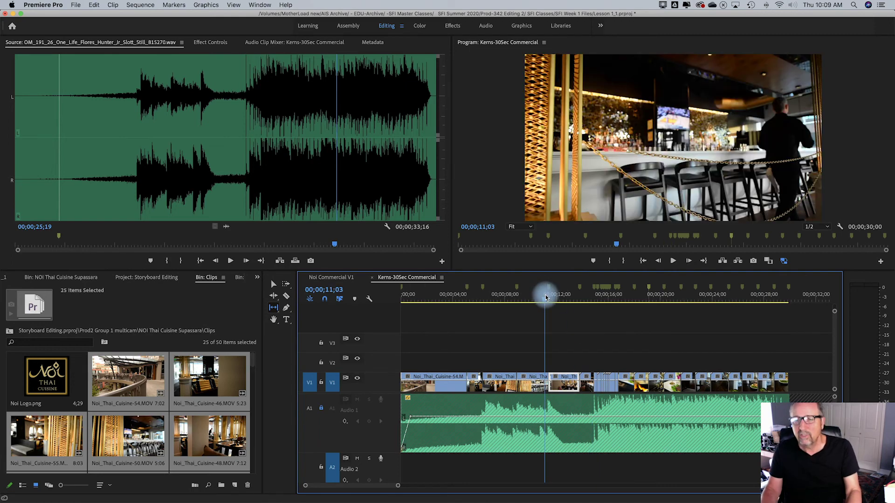
pyautogui.press('space')
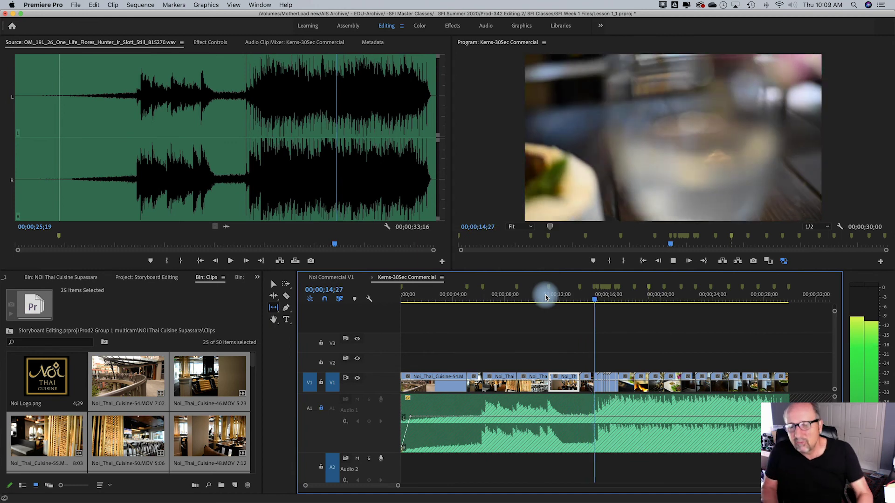
pyautogui.press('space')
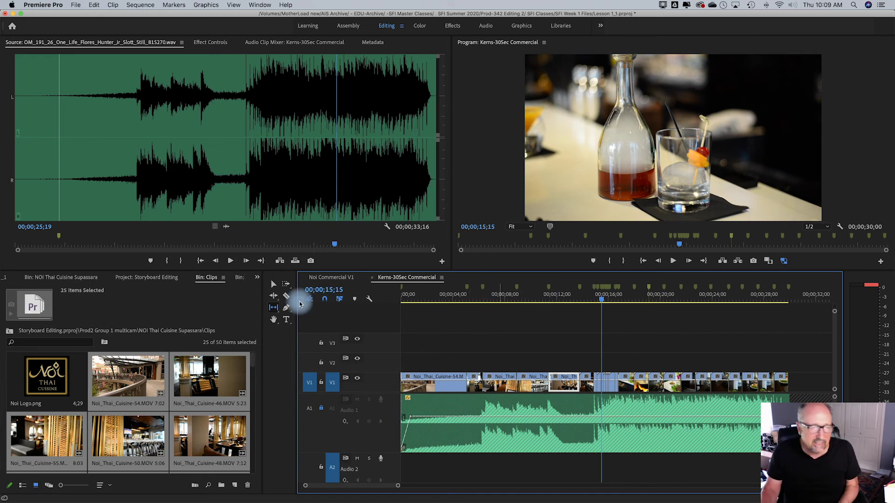
# Step: Place Noi Logo.png on V2 above the last shot at 00;00;28;25 and trim its end to match that shot
pyautogui.moveTo(47, 375); pyautogui.dragTo(774, 358)
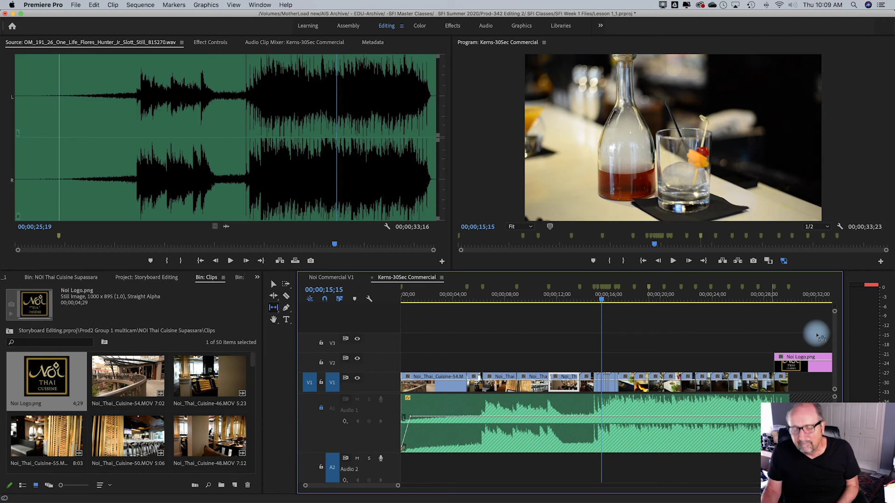
pyautogui.click(774, 295)
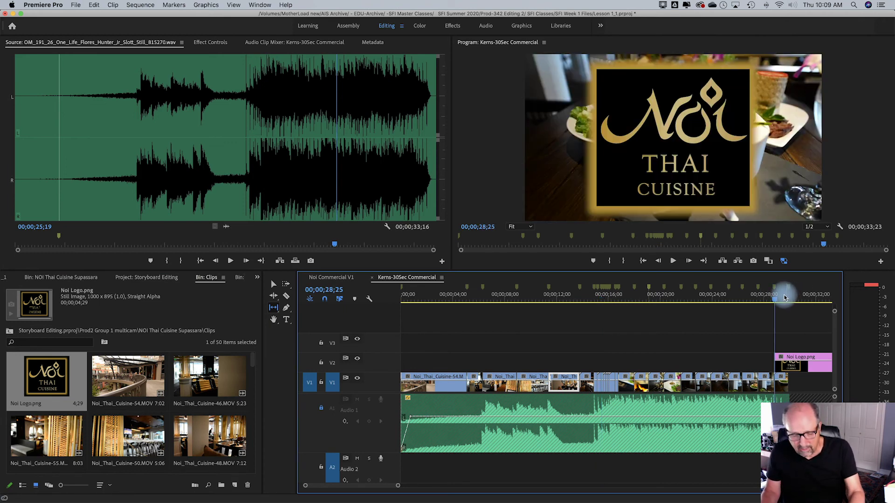
pyautogui.press('super+minus')
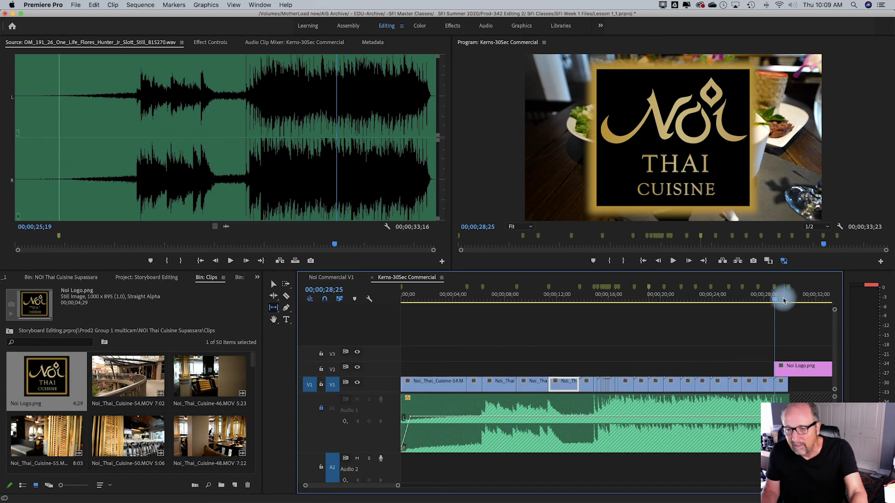
pyautogui.press('-')
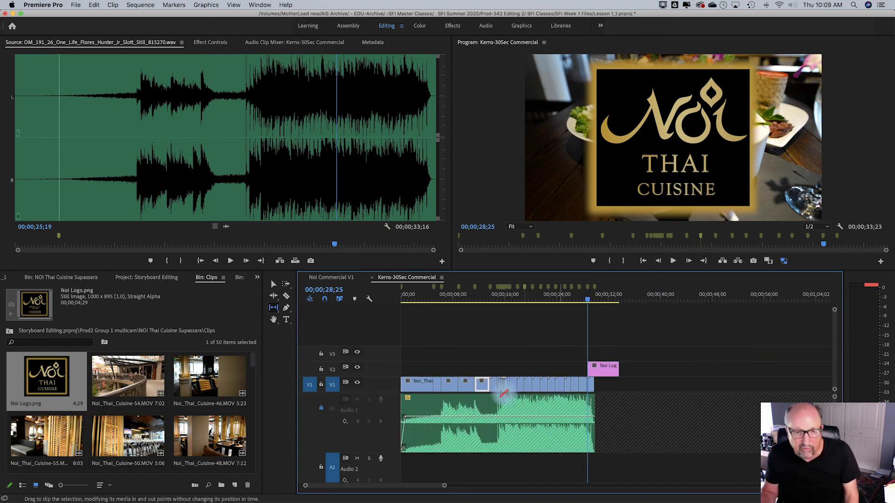
pyautogui.press('v')
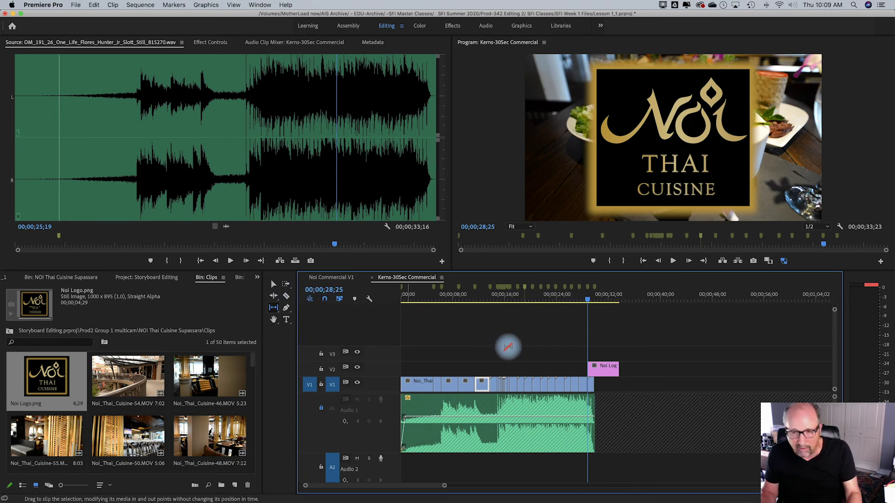
pyautogui.moveTo(616, 368); pyautogui.dragTo(590, 370)
pyautogui.hscroll(1, 629, 377)
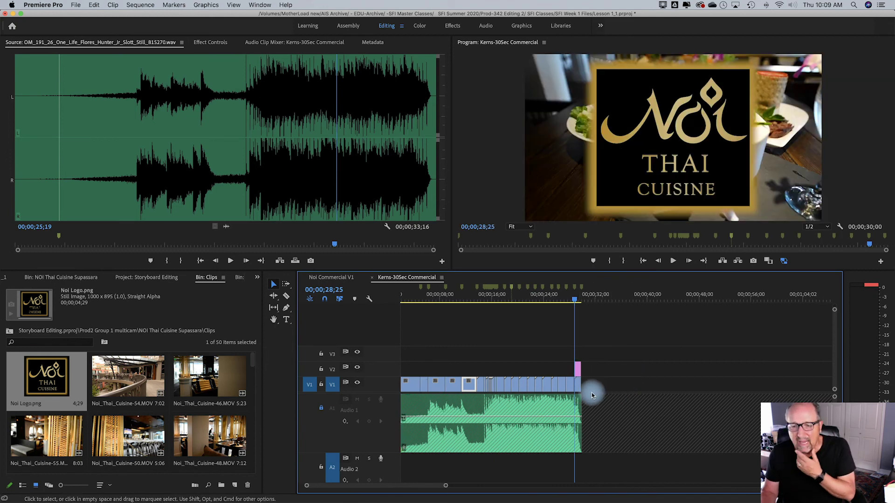
# Step: Enlarge the video tracks, lower the opacity of the final shot beneath the logo, and play the ending
pyautogui.scroll(6, 620, 392)
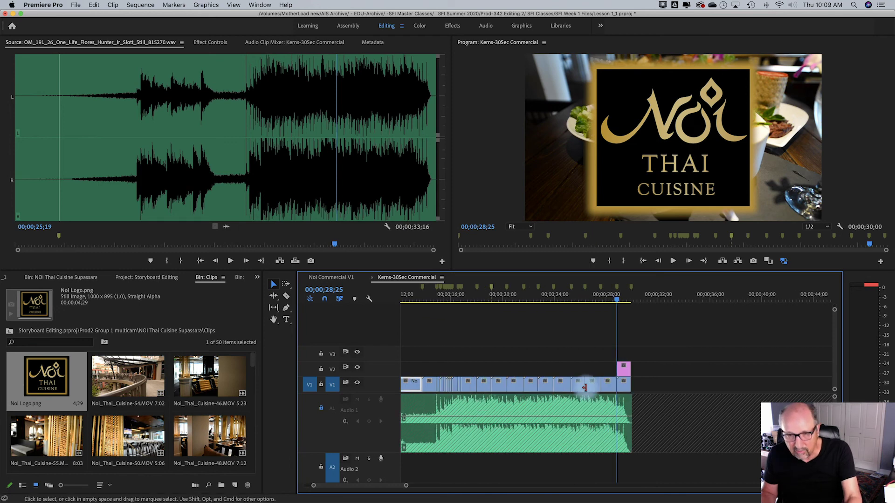
pyautogui.scroll(3, 659, 388)
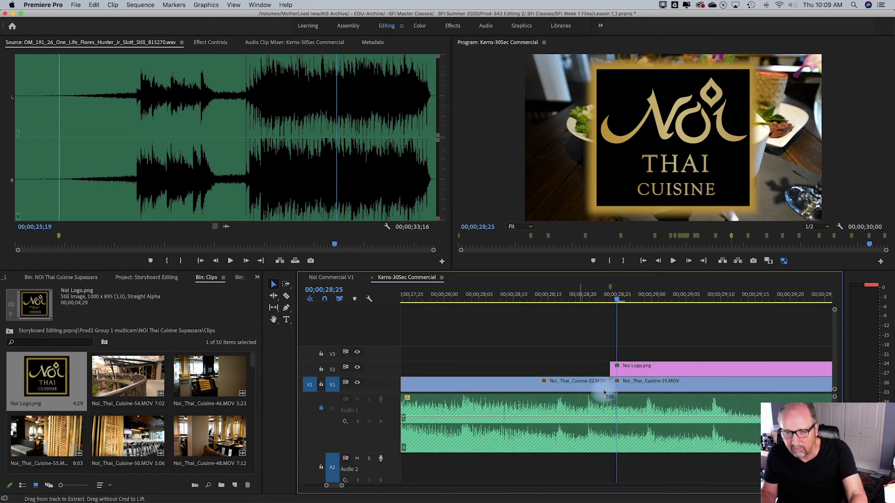
pyautogui.press('super+equal')
pyautogui.press('super+equal')
pyautogui.moveTo(651, 376); pyautogui.dragTo(651, 387)
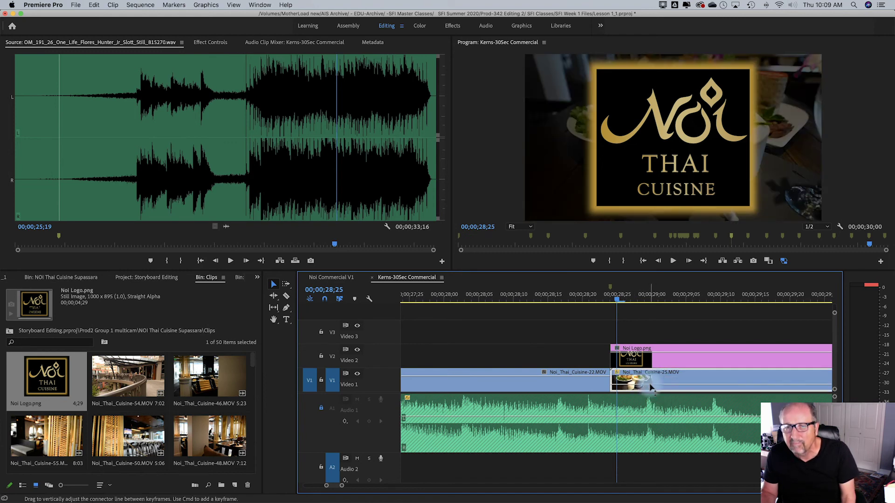
pyautogui.click(577, 299)
pyautogui.press('space')
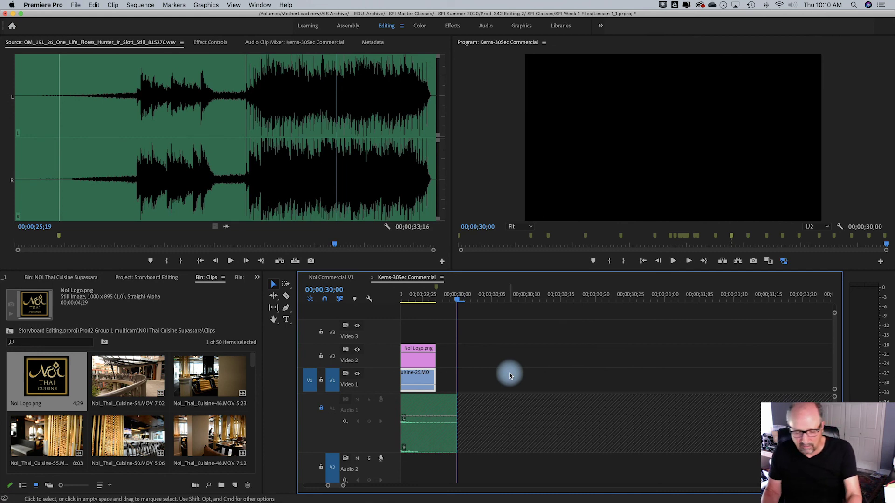
# Step: Extend the logo and the final shot to end at 00;00;30;00, and show the whole sequence
pyautogui.press('super+minus')
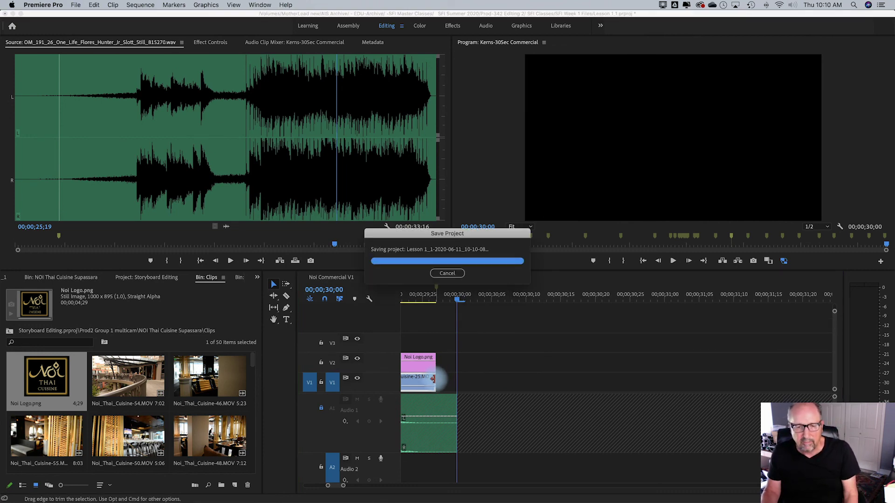
pyautogui.moveTo(443, 380); pyautogui.dragTo(476, 361)
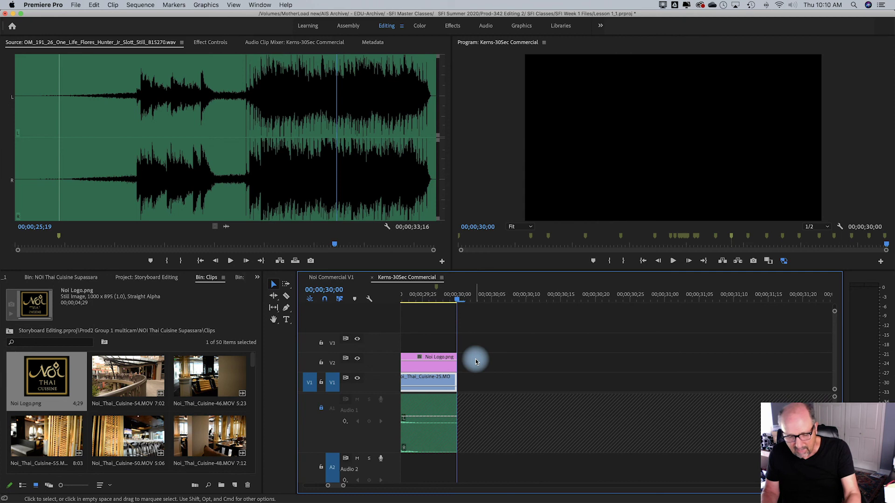
pyautogui.press('\\')
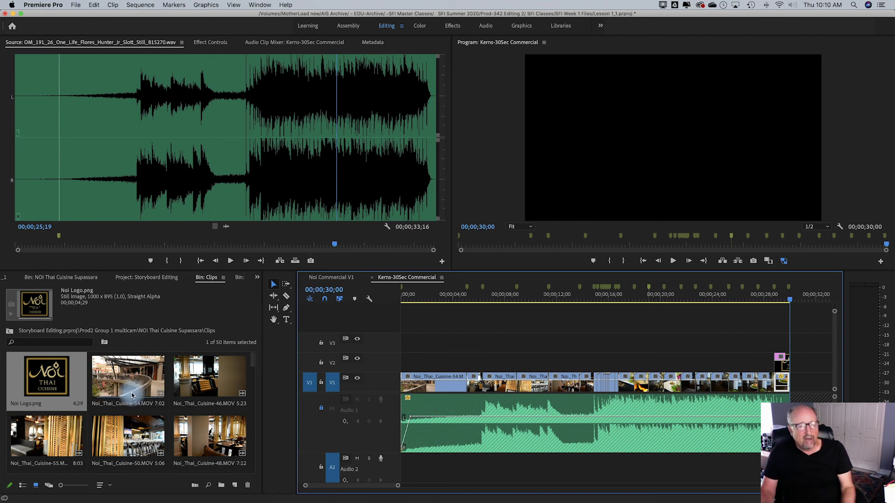
# Step: Maximize the Clips bin and enlarge its thumbnails to examine the storyboard order of the clips
pyautogui.press('`')
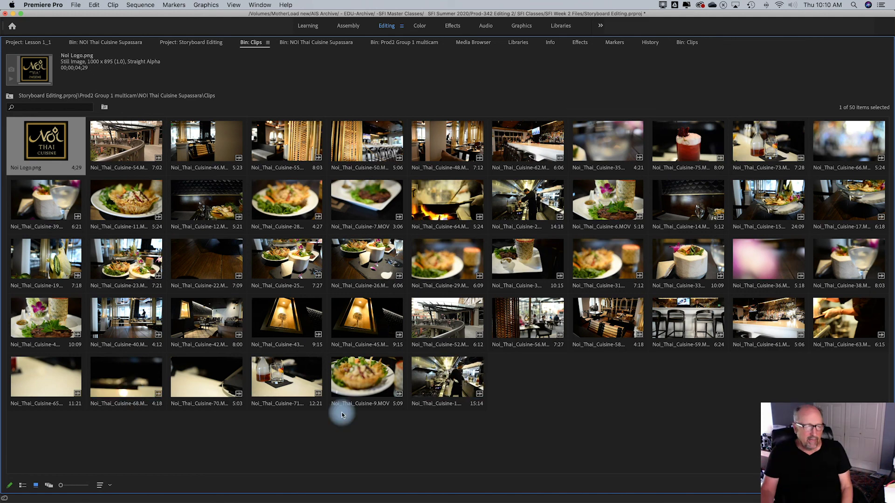
pyautogui.moveTo(61, 488); pyautogui.dragTo(65, 486)
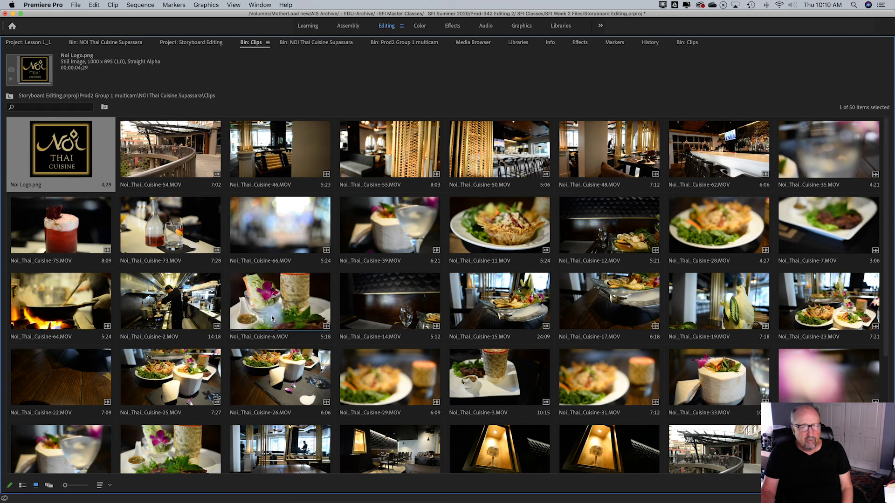